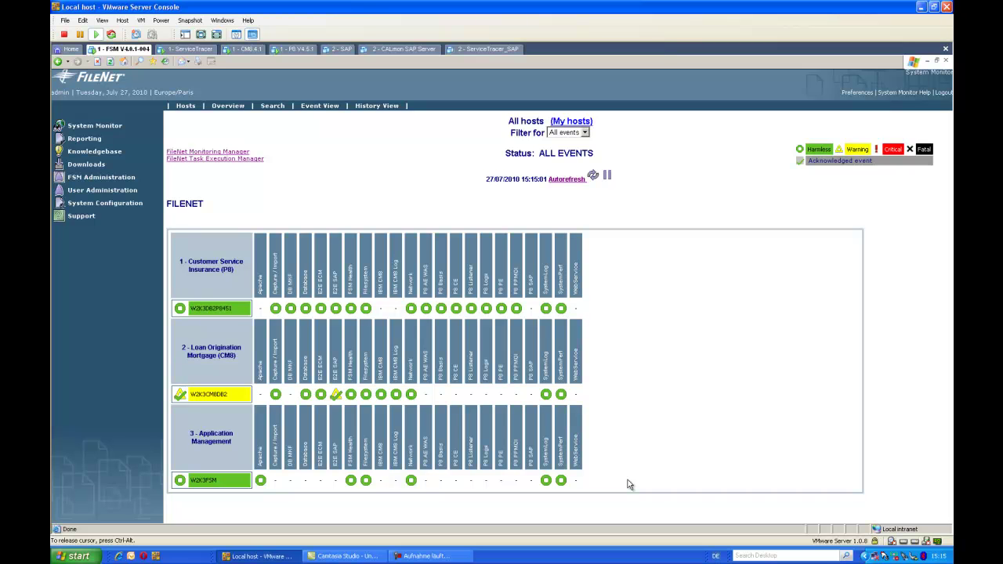
pyautogui.press('Num_Lock')
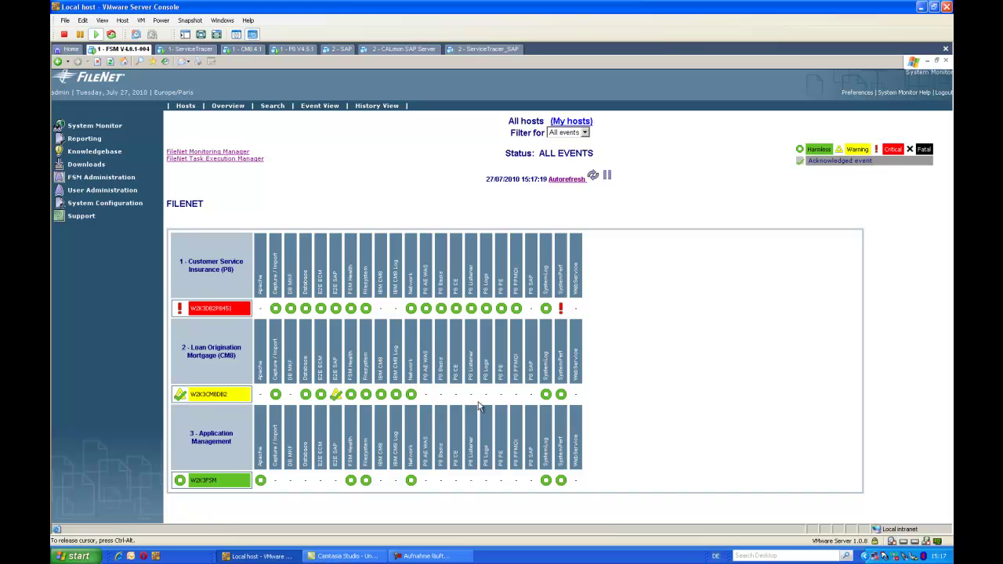
pyautogui.click(322, 310)
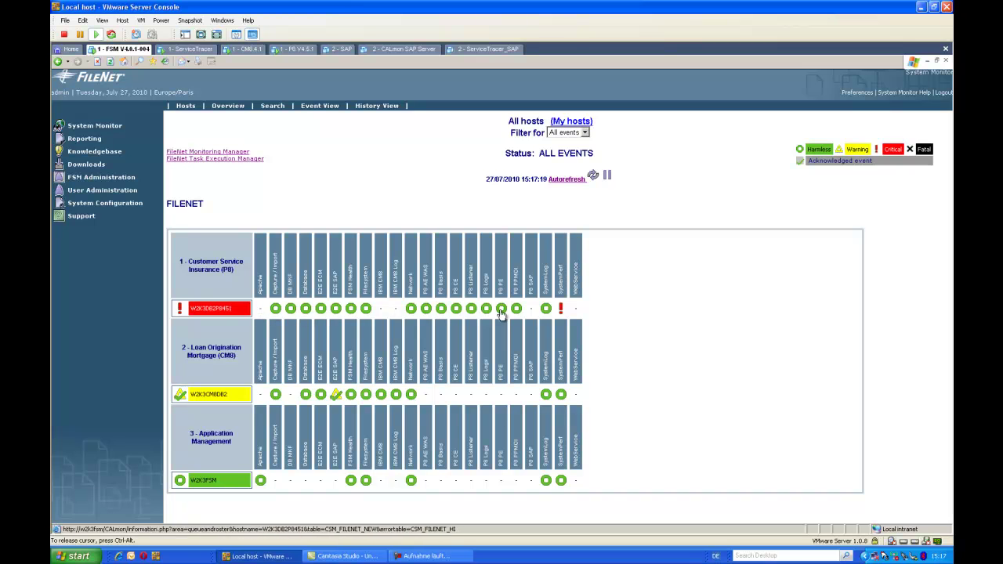
pyautogui.click(317, 319)
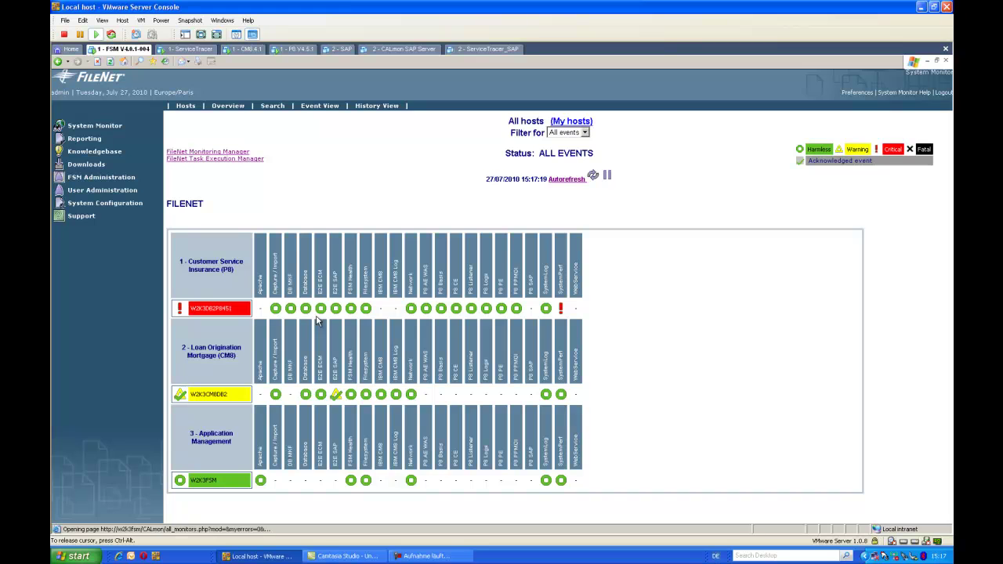
# Step: Show the event list for all hosts and load the saved WARNING view
pyautogui.click(331, 107)
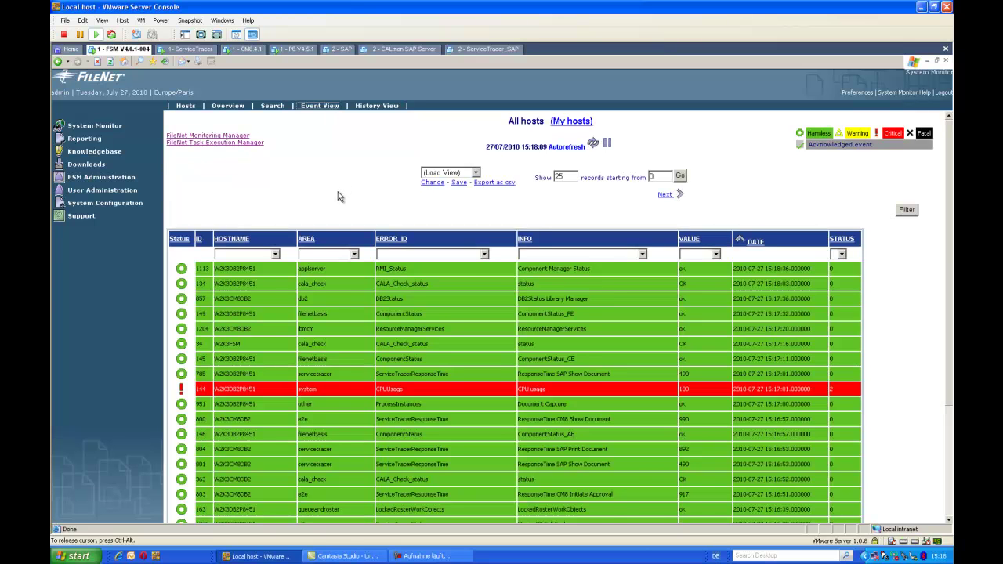
pyautogui.click(433, 174)
pyautogui.click(431, 211)
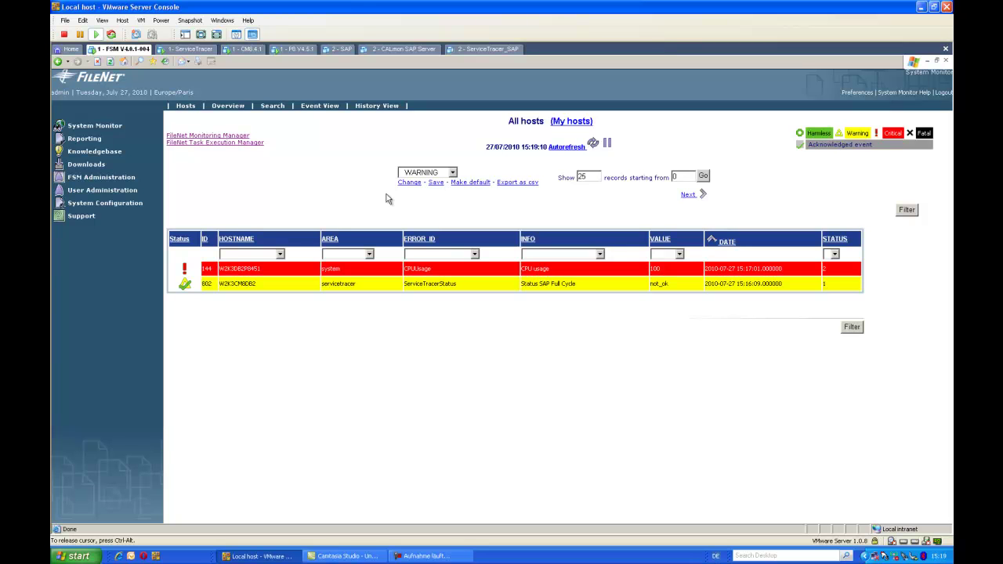
# Step: Go back to the hosts overview and check the DB MKF monitors of host W2K3DB2P8451
pyautogui.click(186, 106)
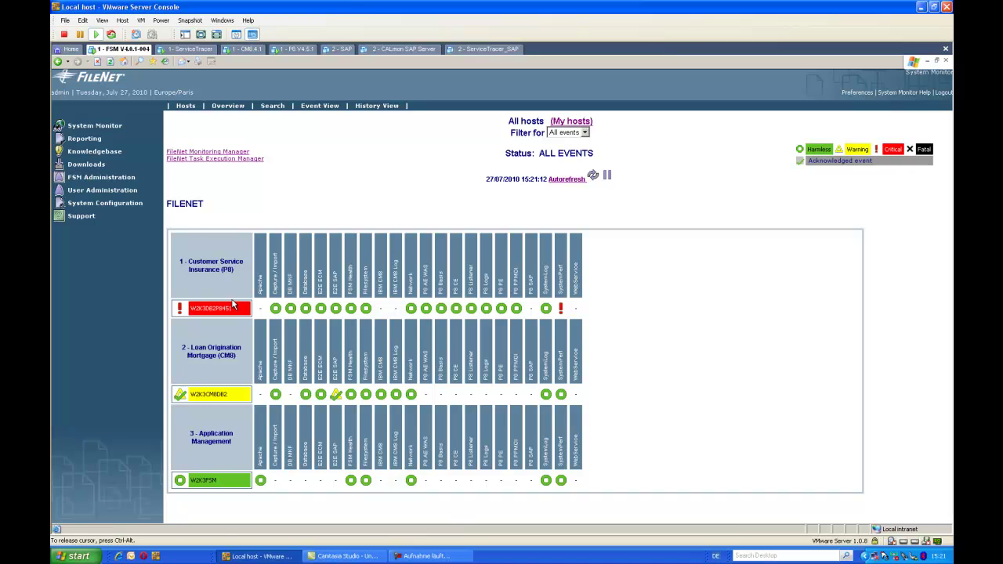
pyautogui.click(292, 309)
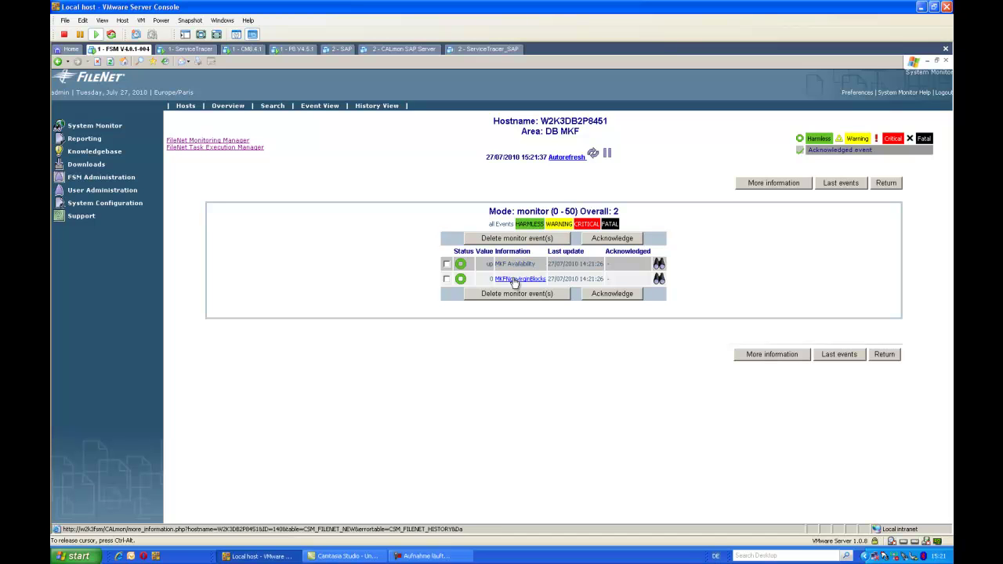
pyautogui.press('BackSpace')
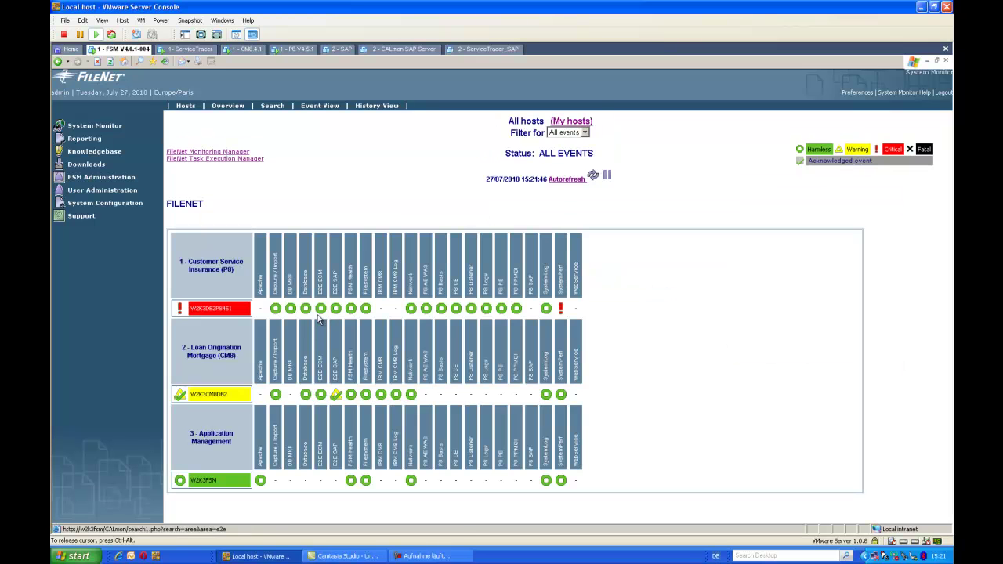
# Step: Examine the DB2TablespaceUsed monitor details in the Database area of W2K3DB2P8451, then return to the overview
pyautogui.click(307, 308)
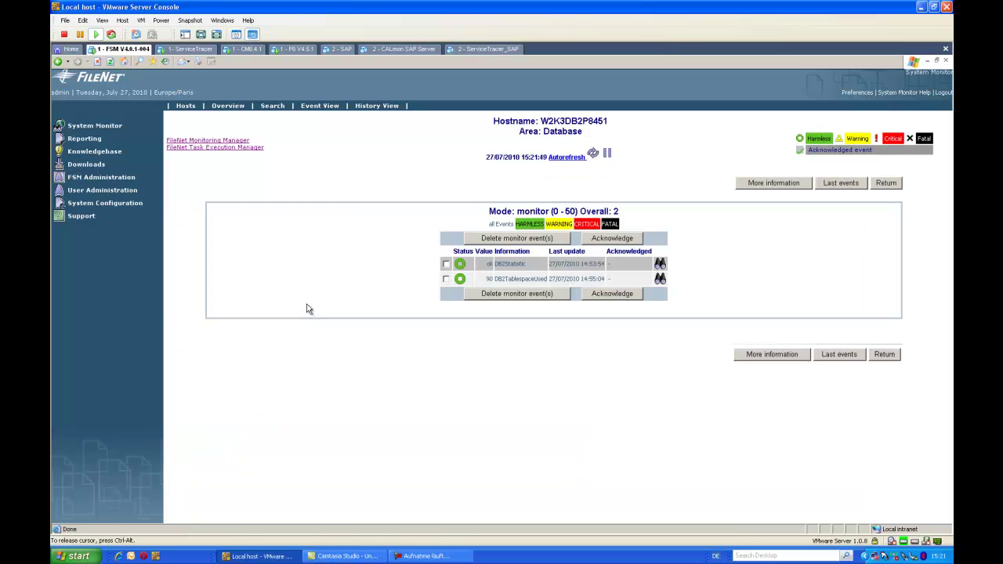
pyautogui.click(516, 280)
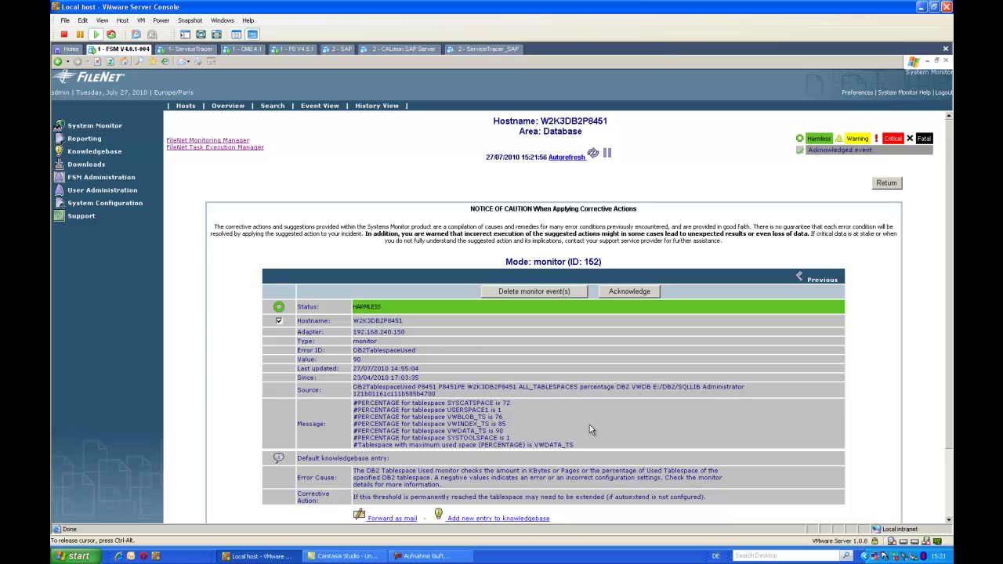
pyautogui.press('BackSpace')
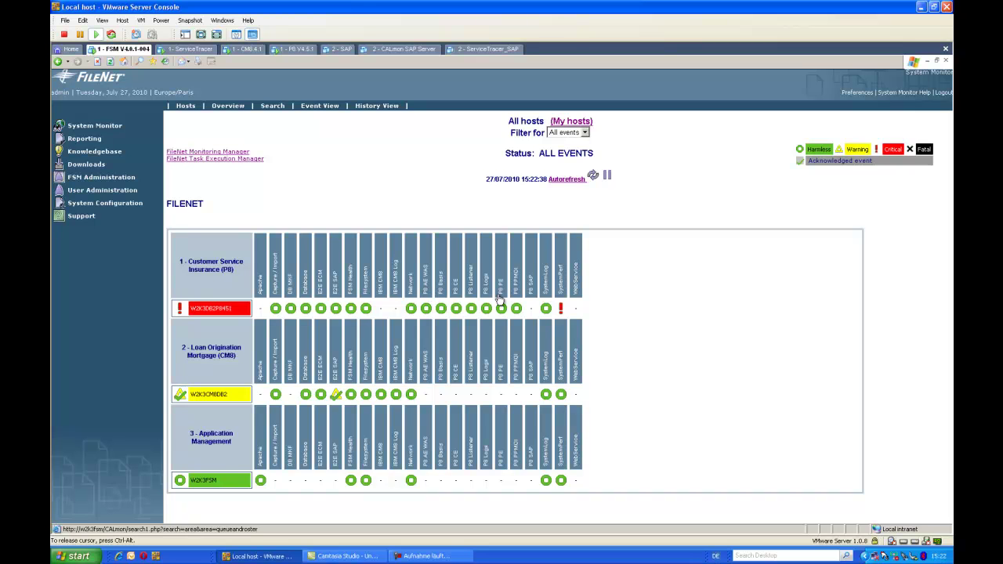
# Step: Review the P8 AE WAS monitors of W2K3DB2P8451 and the ProcessStatus details in its P8 Basis area
pyautogui.click(426, 310)
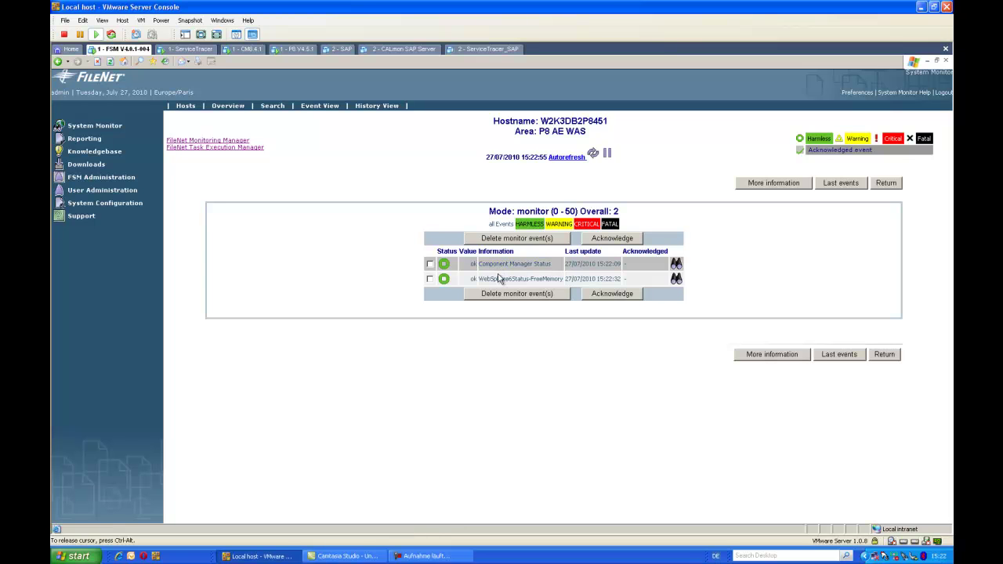
pyautogui.press('BackSpace')
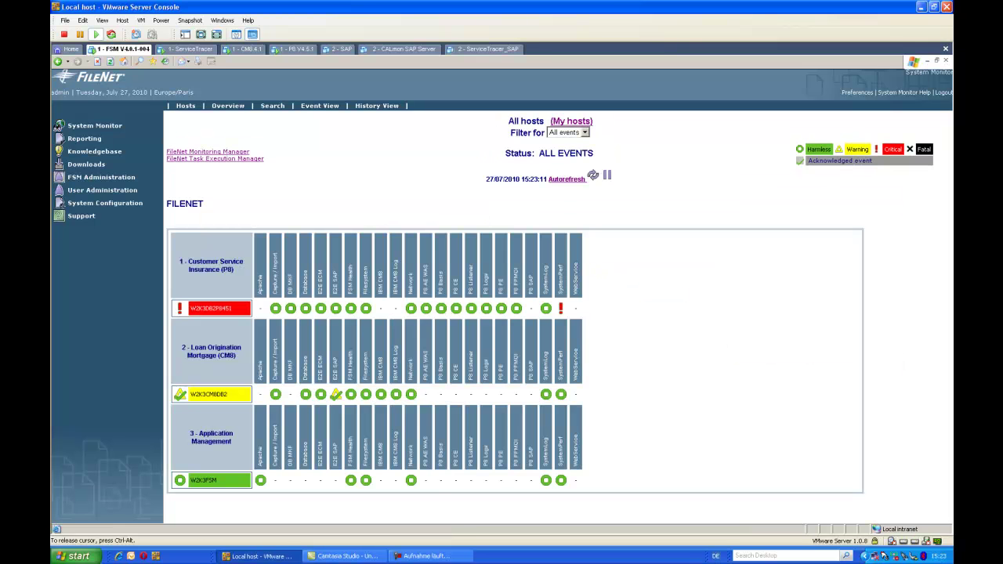
pyautogui.click(441, 308)
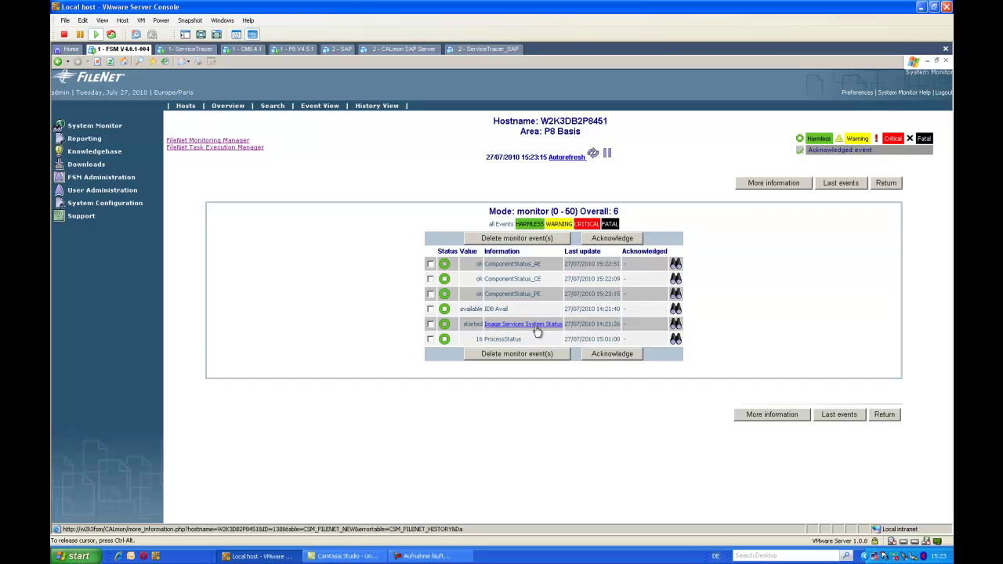
pyautogui.click(513, 344)
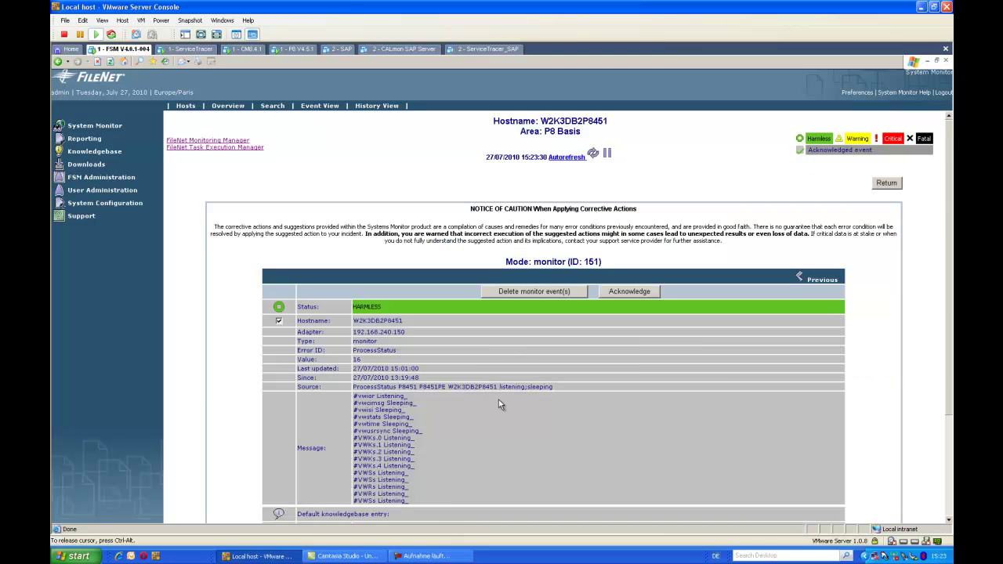
pyautogui.press('BackSpace')
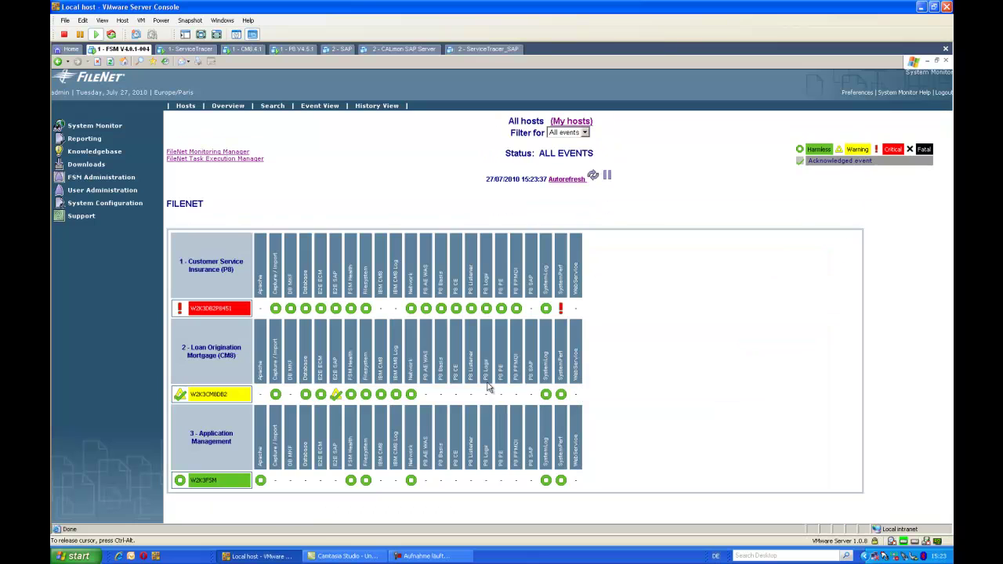
# Step: Examine the Performance FNOBS1 monitor details in the P8 CE area of W2K3DB2P8451 and return to the overview
pyautogui.click(457, 310)
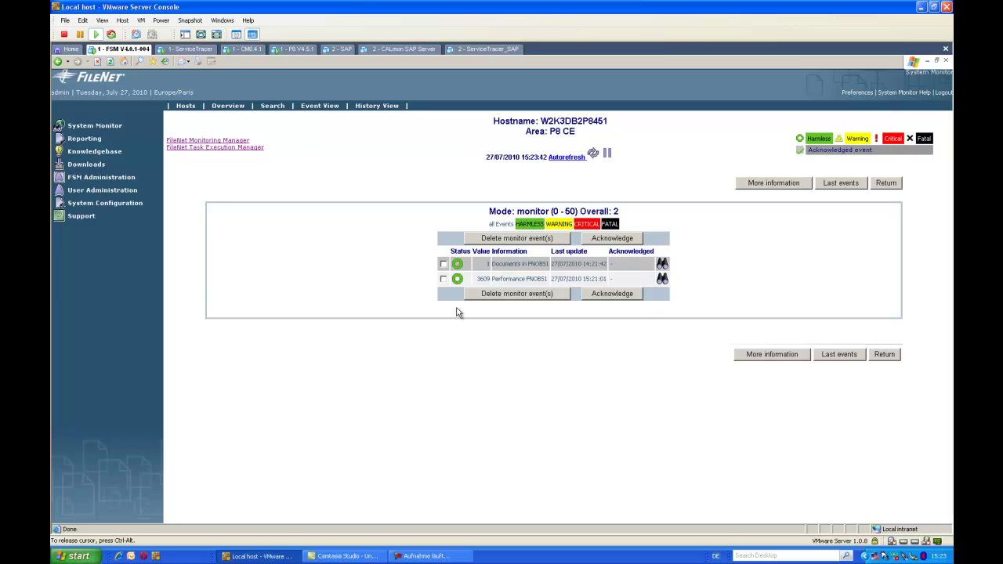
pyautogui.click(497, 280)
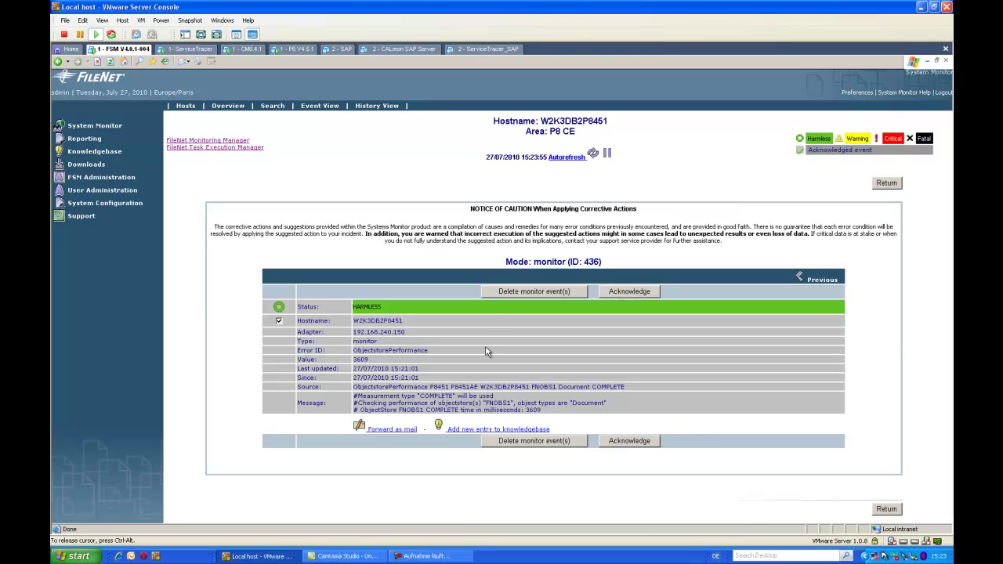
pyautogui.press('BackSpace')
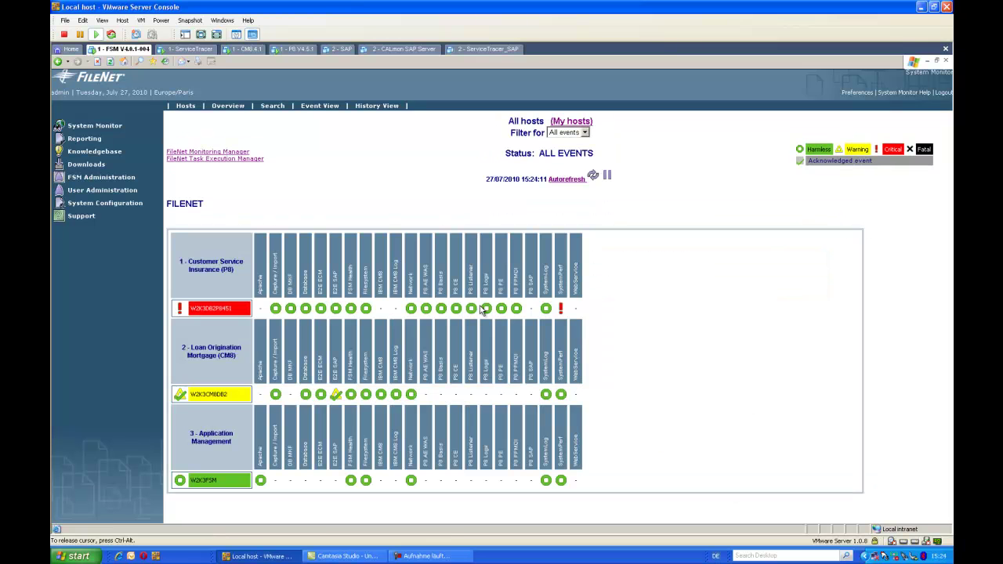
# Step: List the last events of the P8 Logs area of W2K3DB2P8451 and open the 213,115,0 entry
pyautogui.click(486, 311)
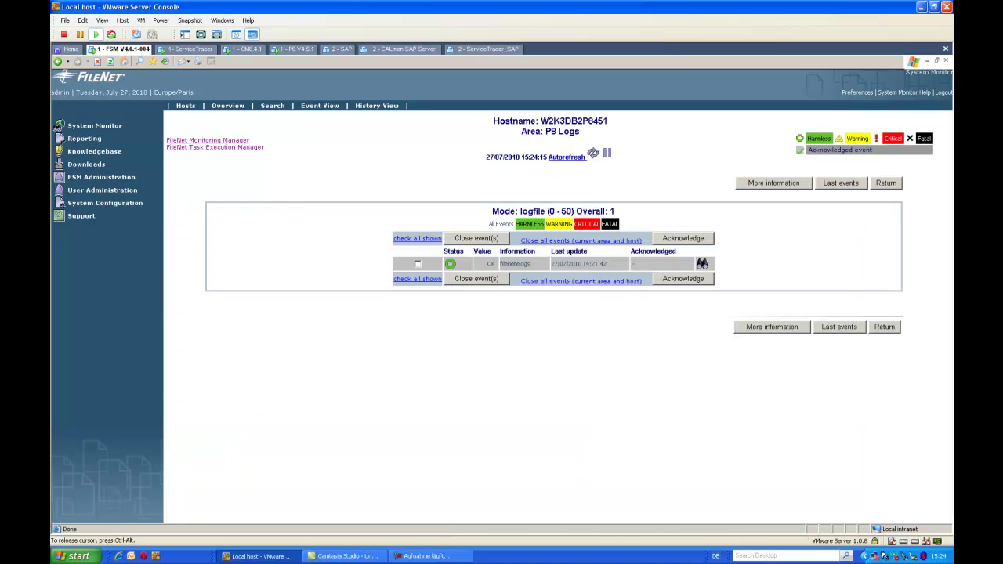
pyautogui.click(840, 329)
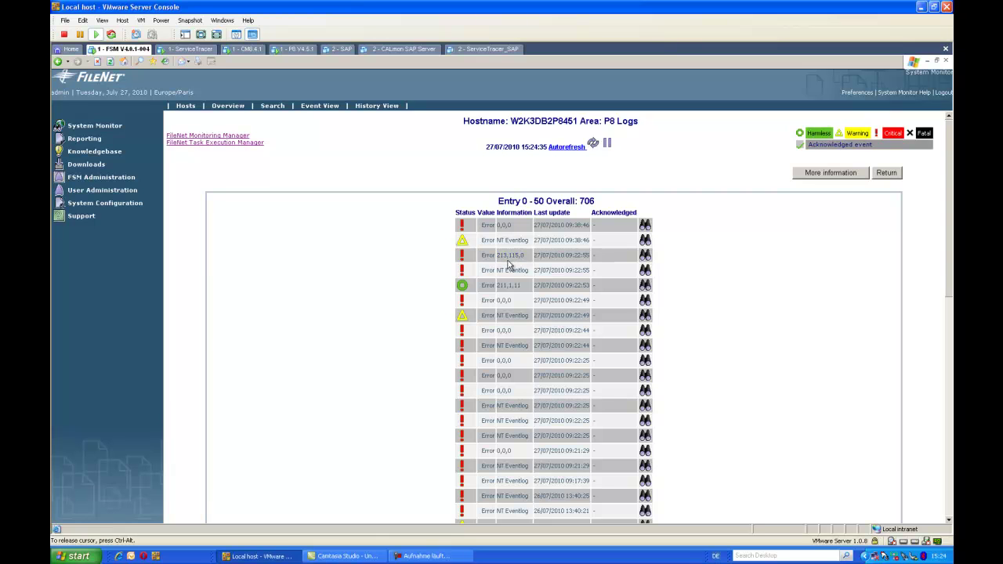
pyautogui.click(508, 258)
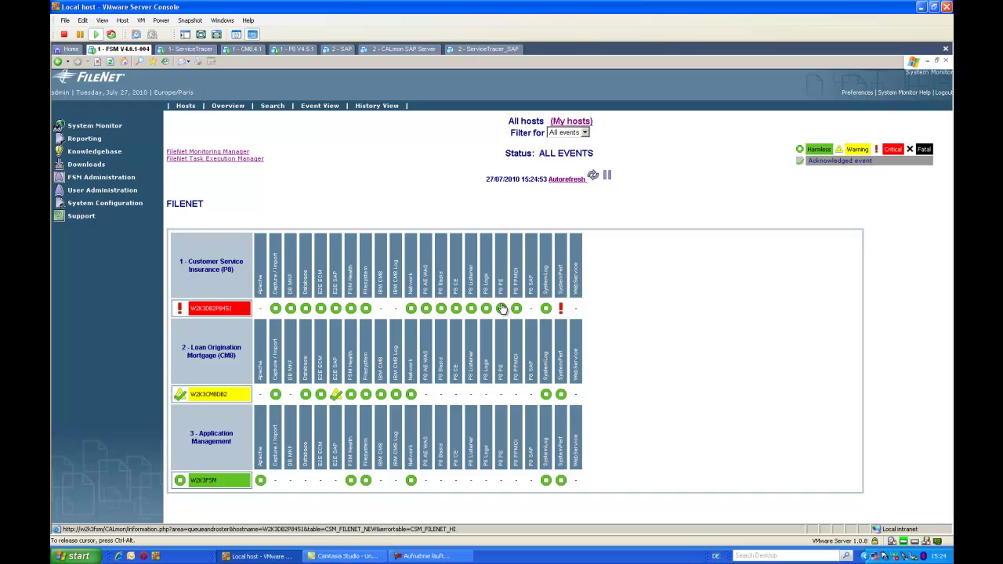
# Step: Examine the CacheRecordSize monitor details in the P8 PE area of W2K3DB2P8451 and return to its monitor list
pyautogui.click(502, 308)
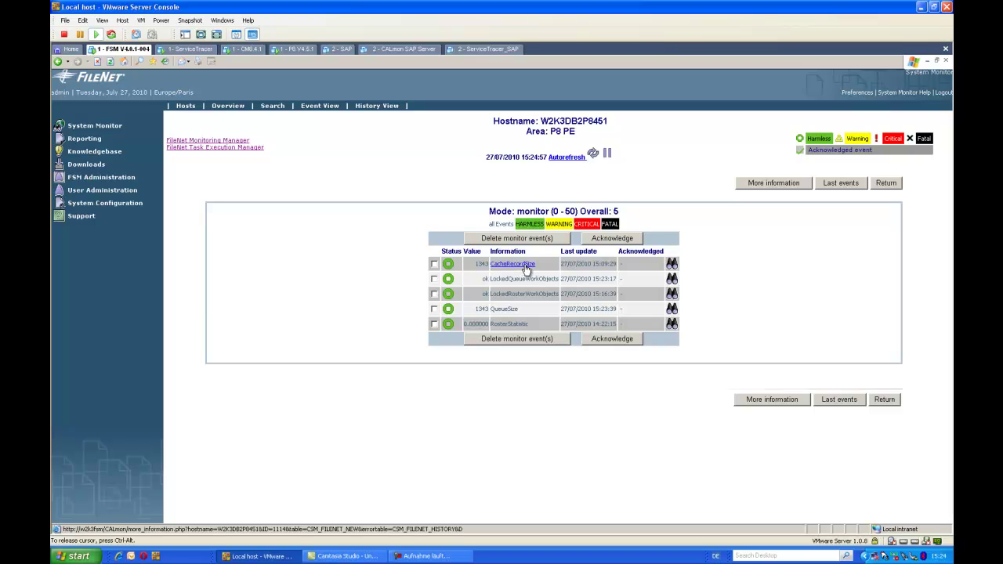
pyautogui.click(527, 269)
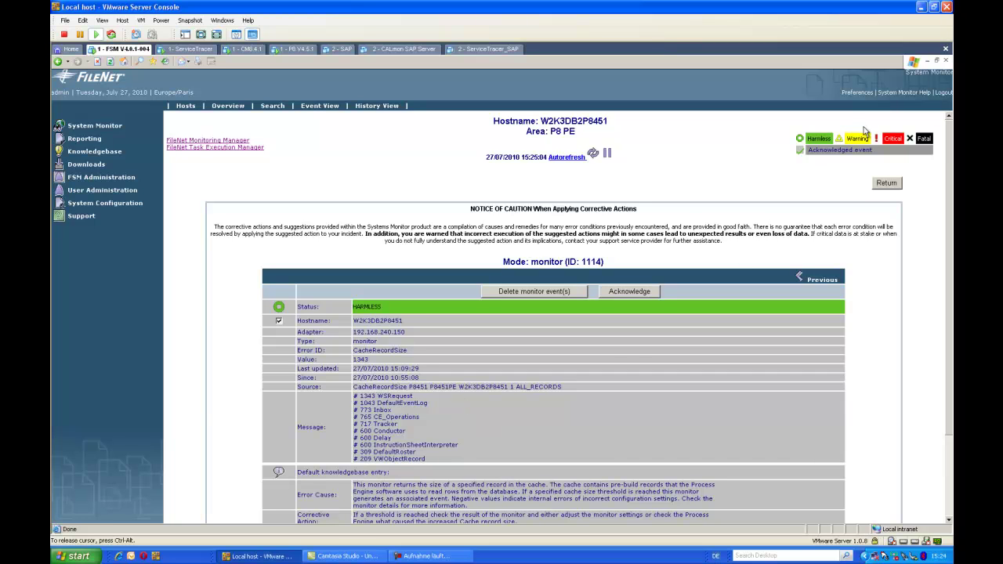
pyautogui.click(888, 183)
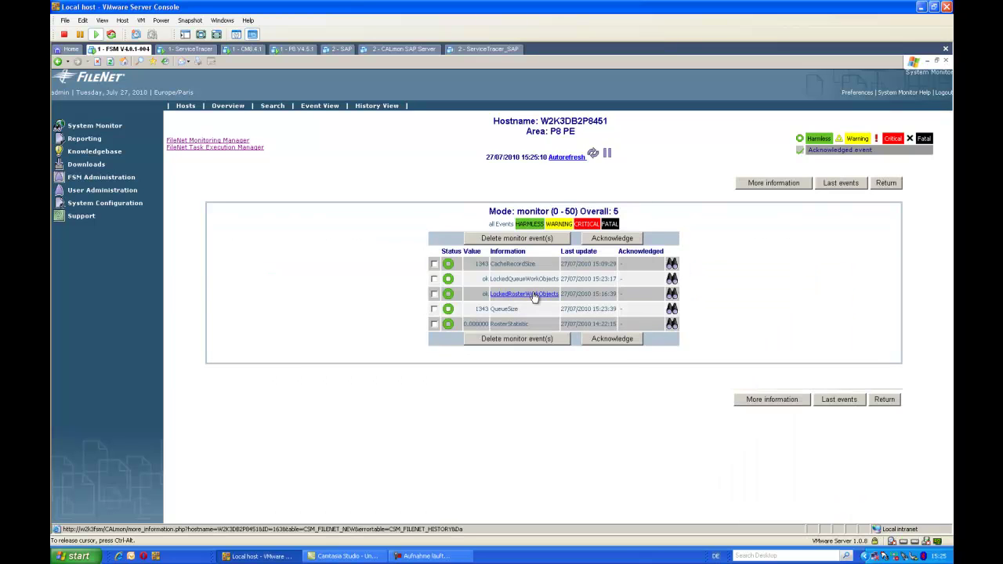
# Step: Examine the LockedQueueWorkObjects and QueueSize monitor details in the P8 PE area
pyautogui.click(537, 280)
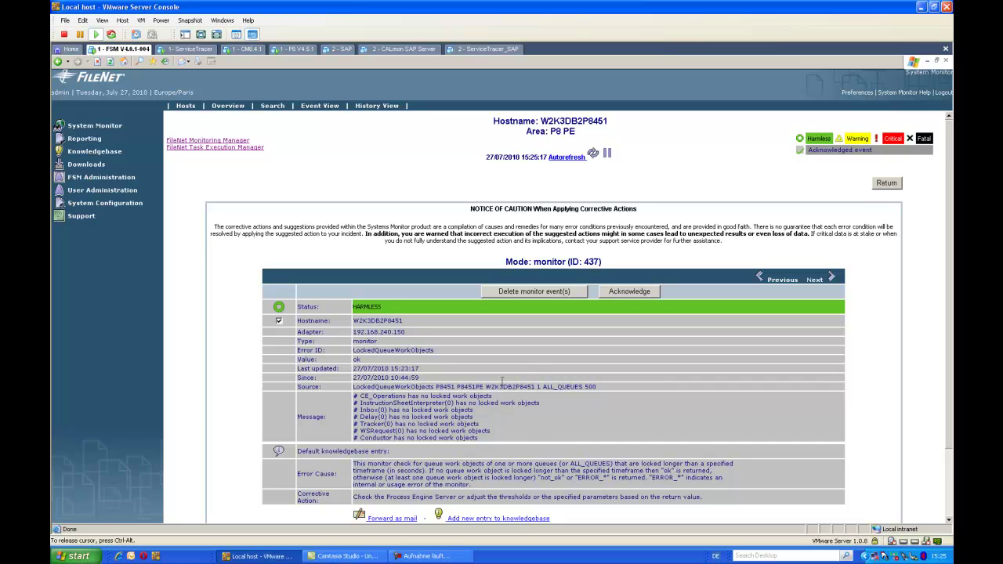
pyautogui.click(889, 186)
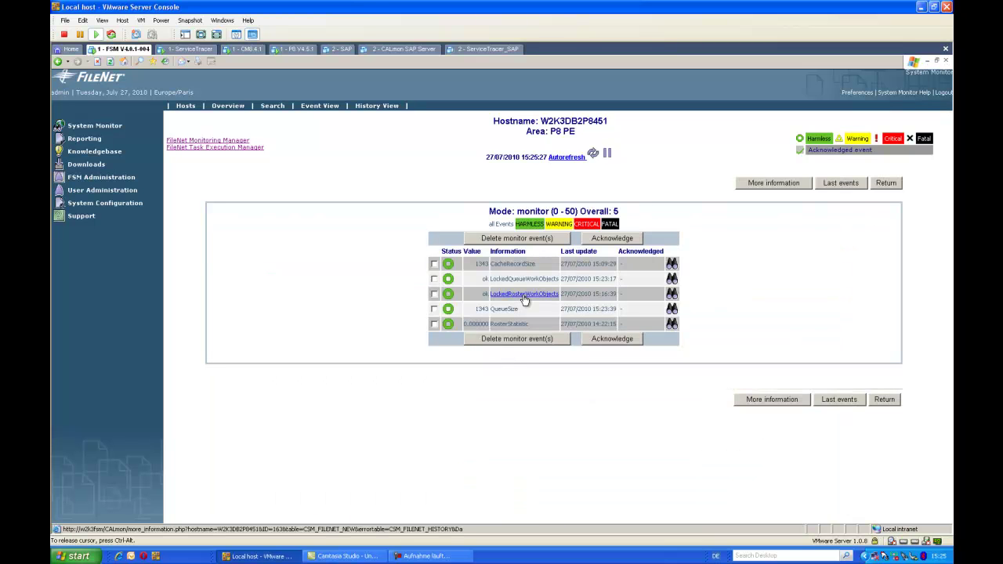
pyautogui.click(511, 324)
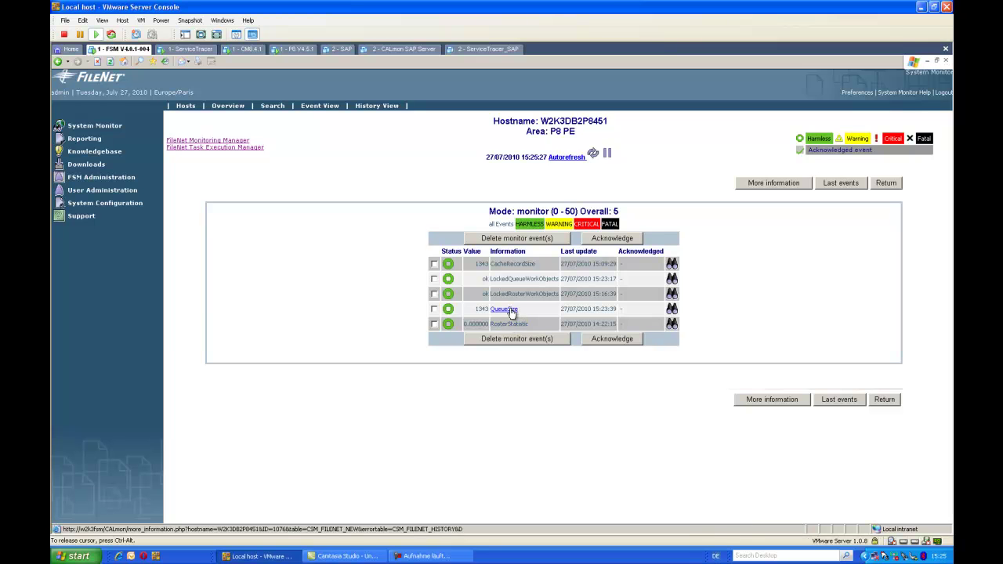
pyautogui.click(510, 311)
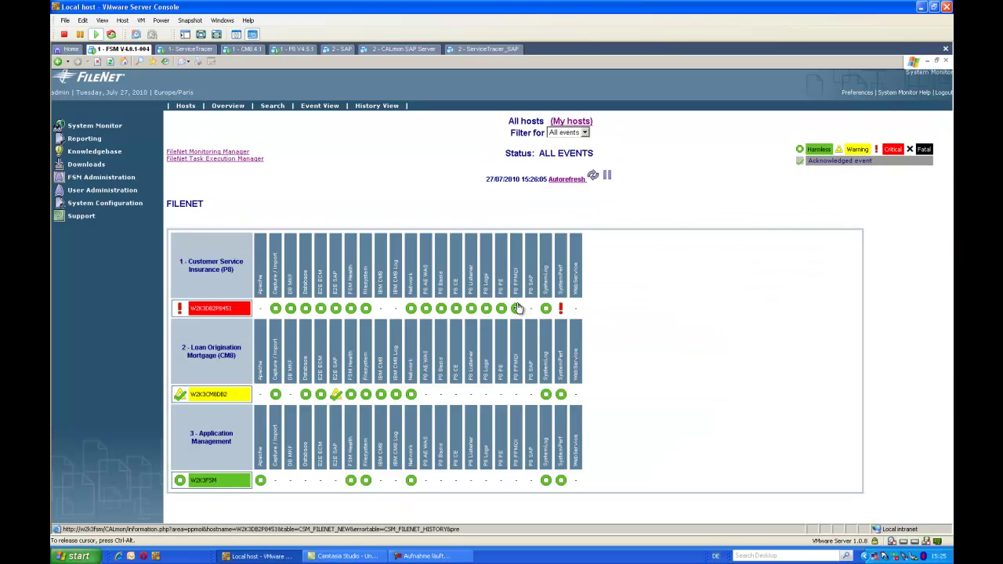
# Step: Check the P8 PPMOI monitor details of W2K3DB2P8451 and the last events of its SystemLog area
pyautogui.click(518, 307)
pyautogui.click(510, 264)
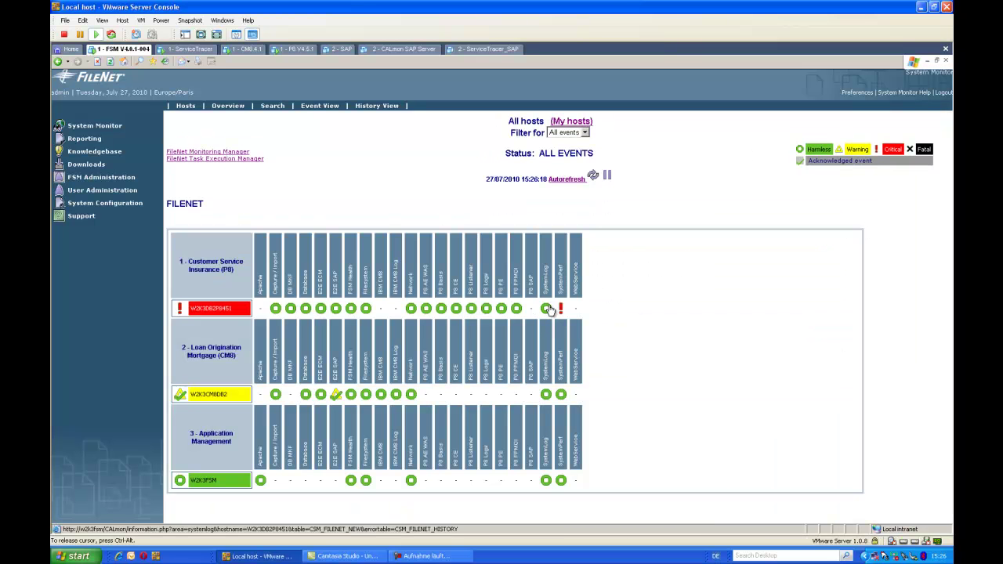
pyautogui.click(547, 308)
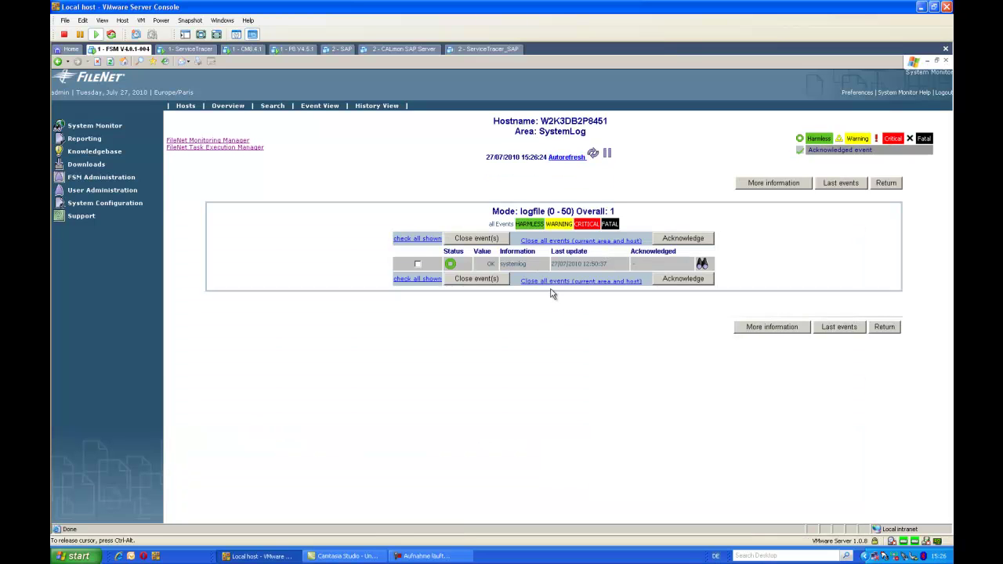
pyautogui.click(853, 330)
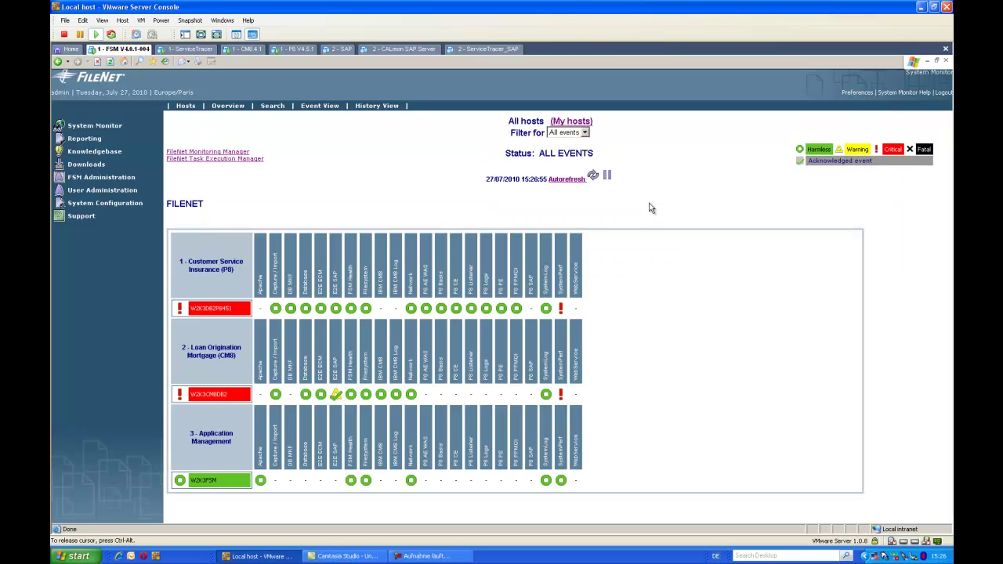
# Step: Examine the critical CPU usage monitor details in the SystemPerf area of W2K3DB2P8451
pyautogui.click(561, 310)
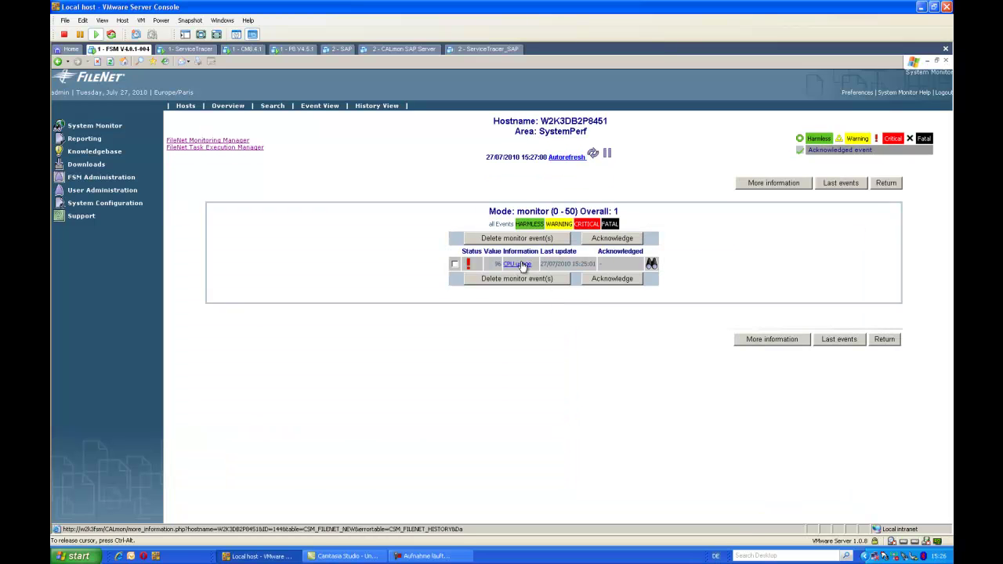
pyautogui.click(522, 265)
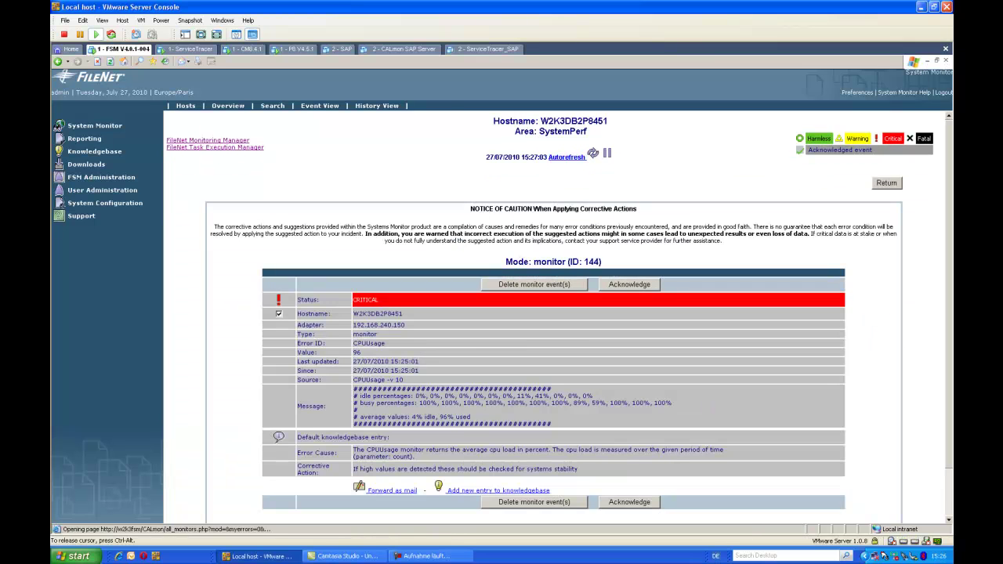
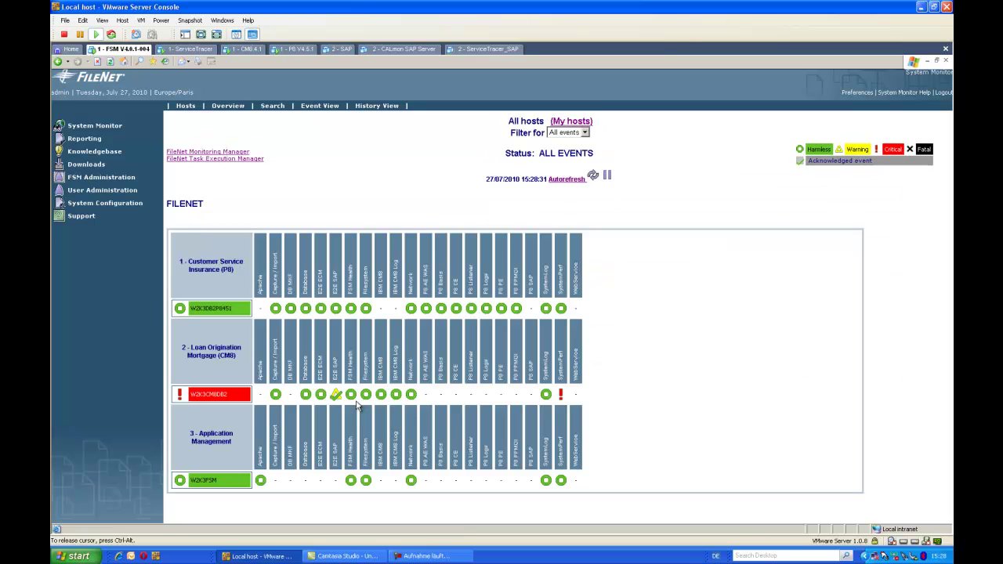
# Step: Examine the NetSearchExtenderDiskSpace and NetSearchExtenderError monitor details in the IBM CM8 area of W2K3CM8DB2
pyautogui.click(383, 393)
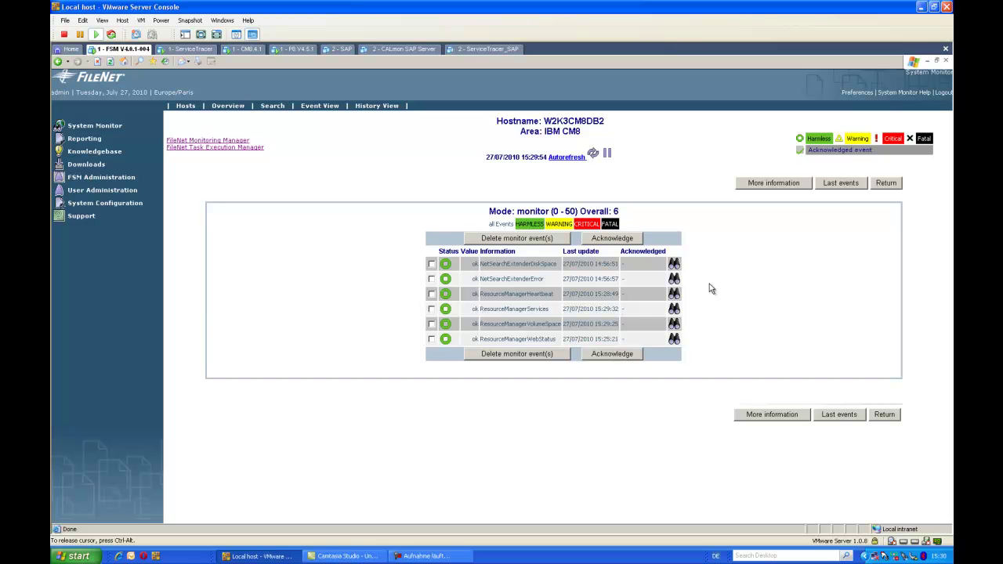
pyautogui.click(515, 264)
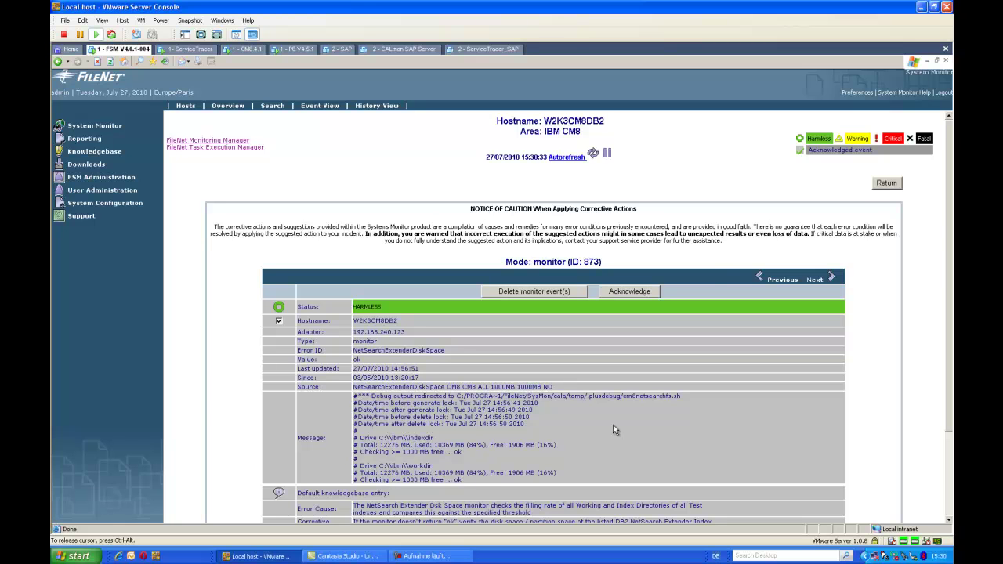
pyautogui.click(886, 184)
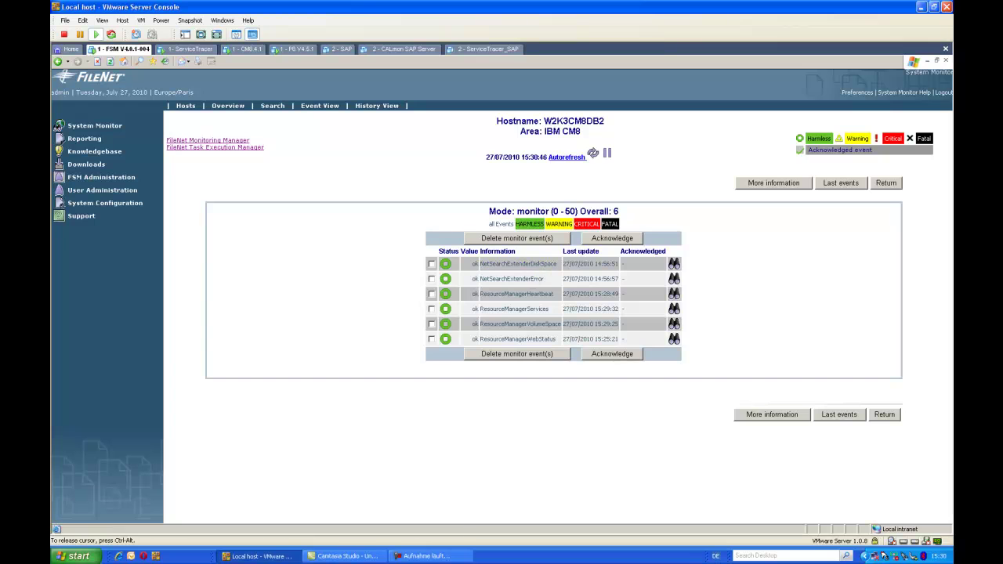
pyautogui.click(530, 279)
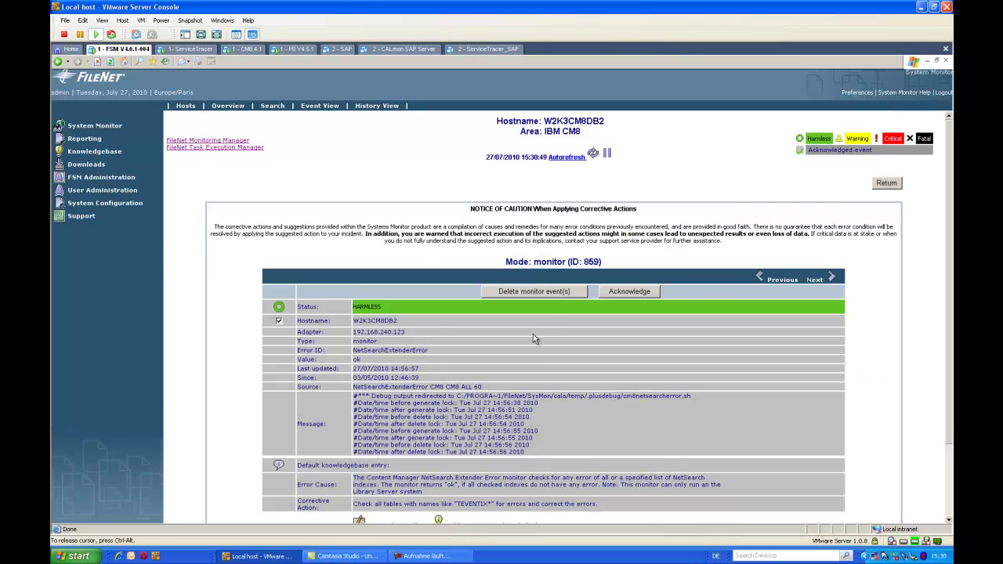
pyautogui.press('BackSpace')
# Step: Examine the ResourceManagerHeartbeat and ResourceManagerServices monitor details, highlighting the Migrator, Replicator and Purger lines in the services message
pyautogui.click(520, 294)
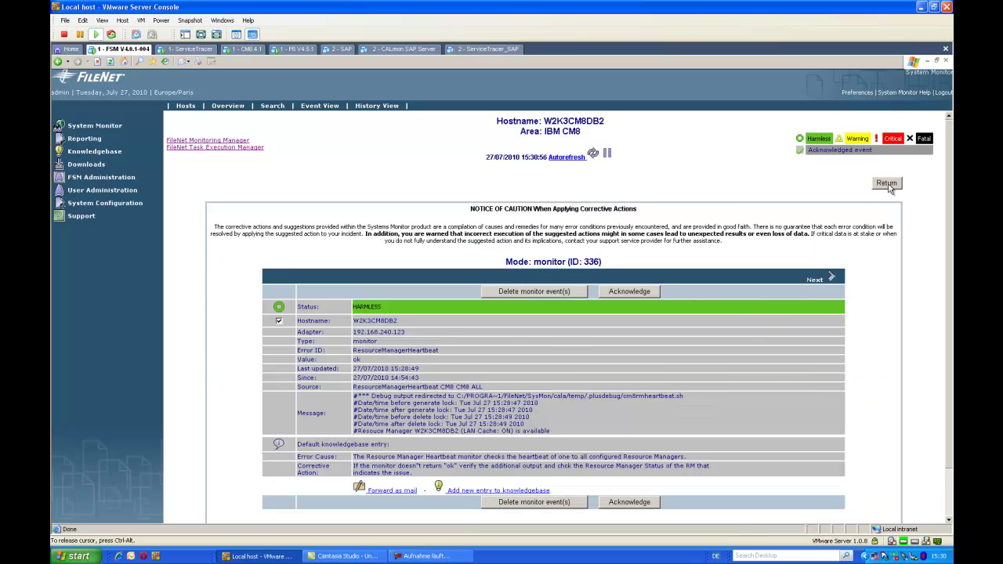
pyautogui.press('BackSpace')
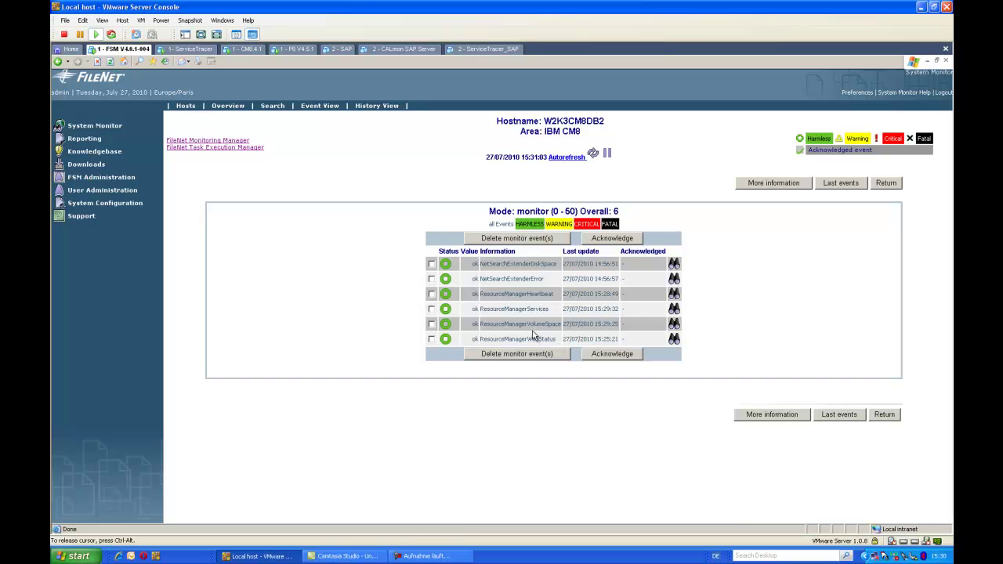
pyautogui.click(533, 309)
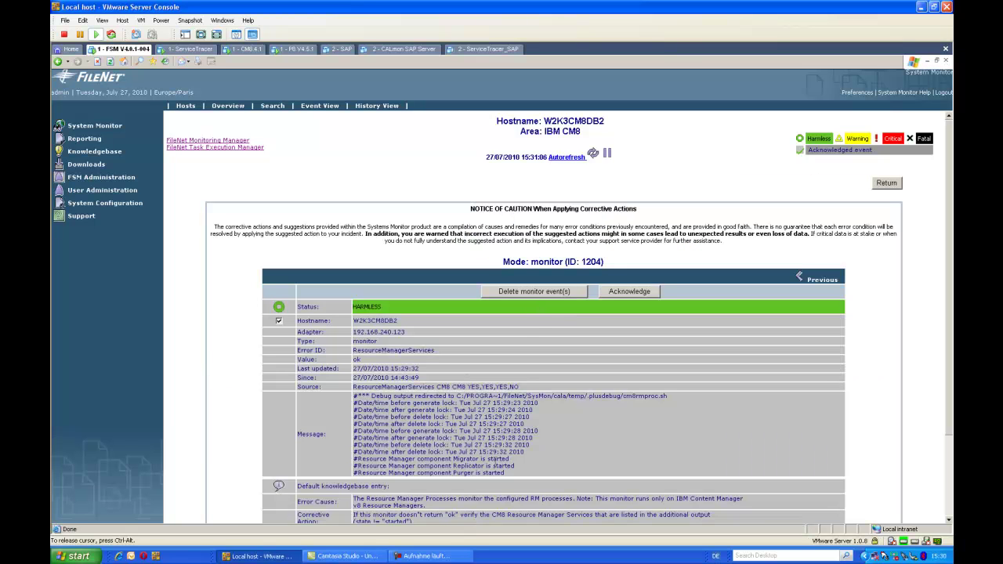
pyautogui.click(453, 460)
pyautogui.moveTo(453, 460); pyautogui.dragTo(508, 477)
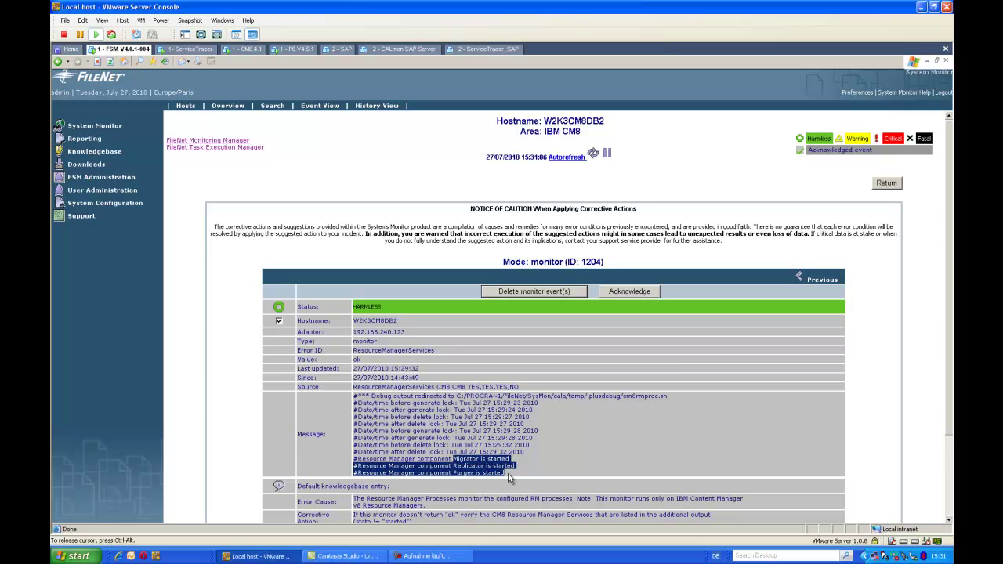
pyautogui.click(508, 477)
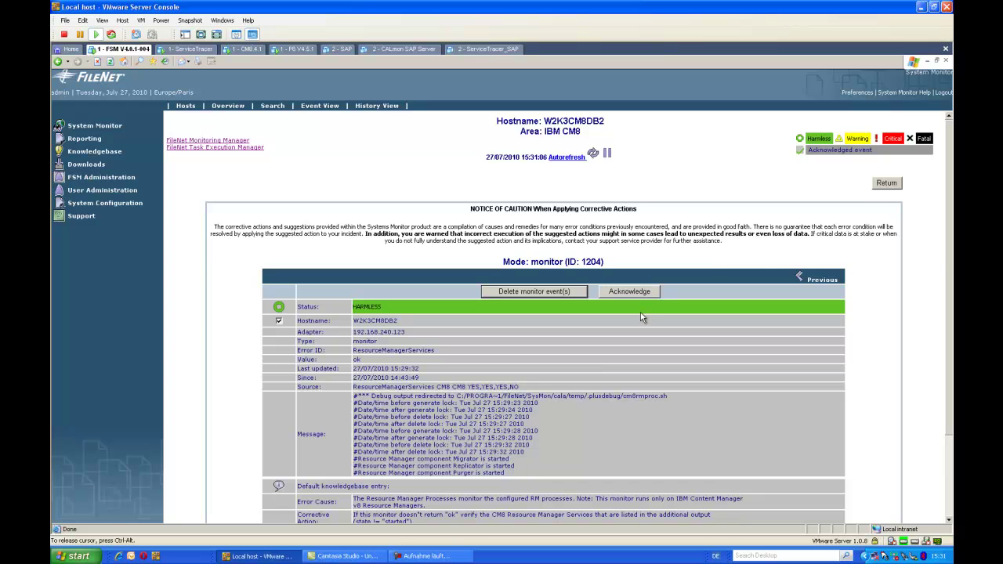
pyautogui.click(815, 278)
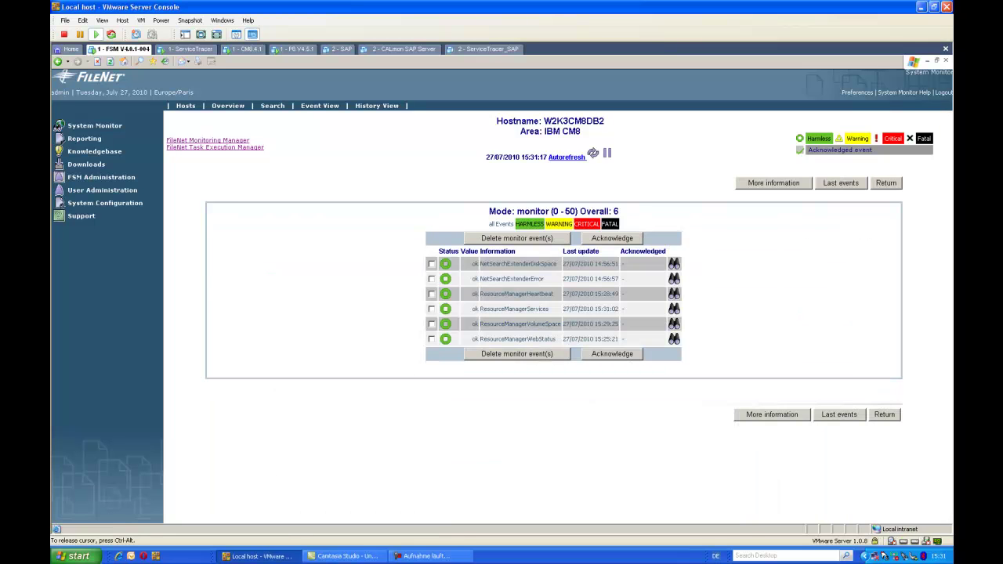
# Step: Examine the ResourceManagerVolumeSpace details and the ResourceManagerWebStatus details, highlighting the latter's default knowledgebase entry, error cause and corrective action labels
pyautogui.click(533, 324)
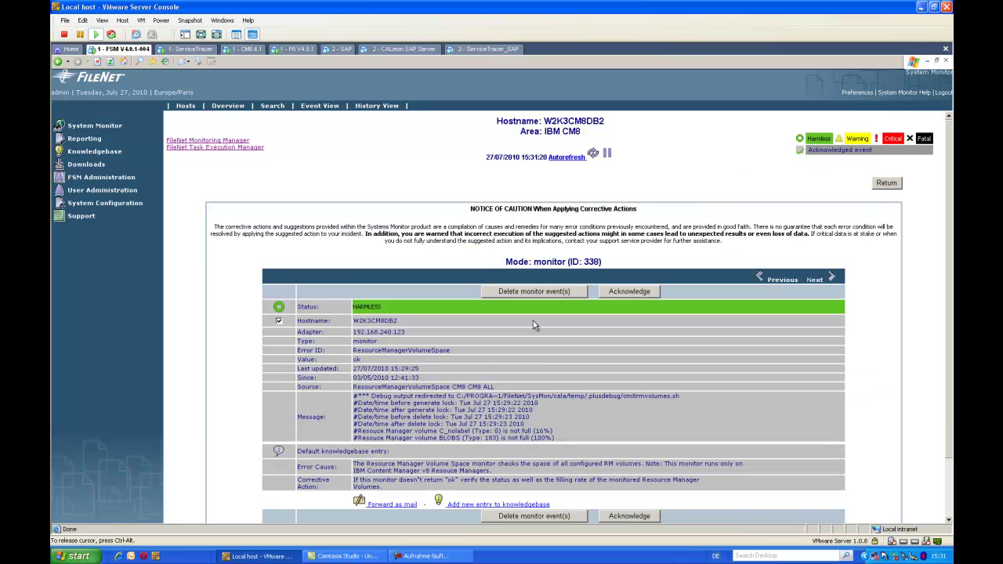
pyautogui.click(884, 188)
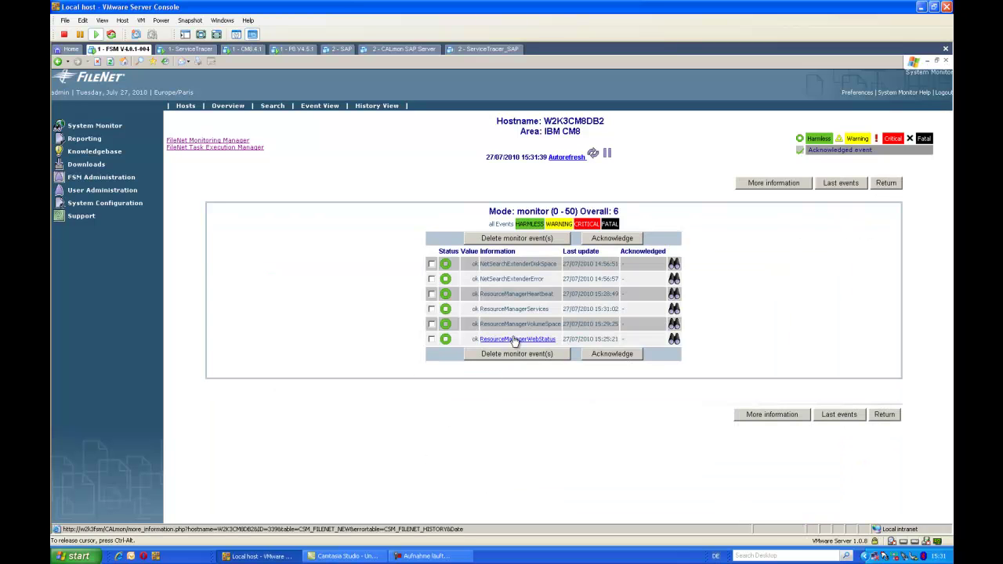
pyautogui.click(511, 345)
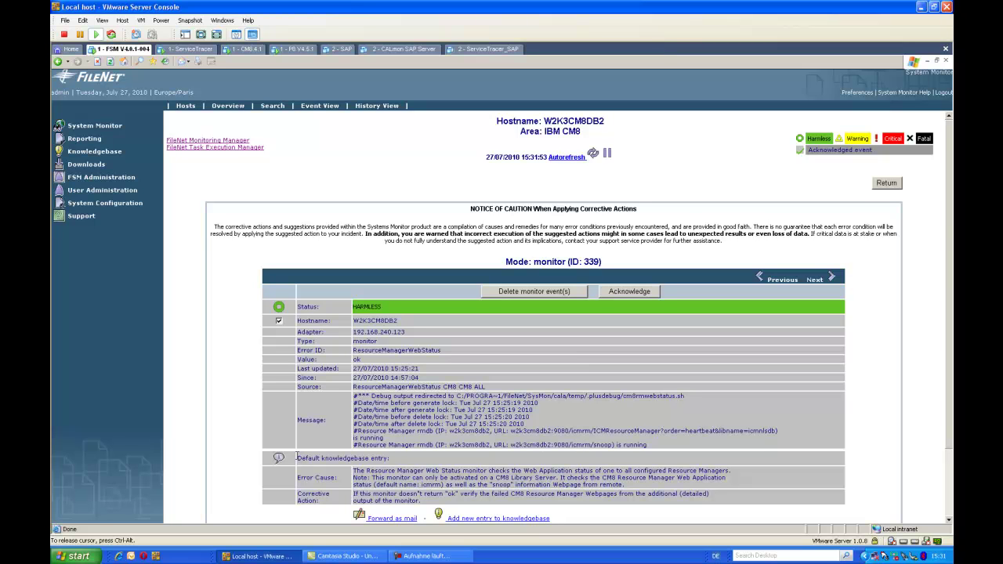
pyautogui.moveTo(298, 459); pyautogui.dragTo(384, 459)
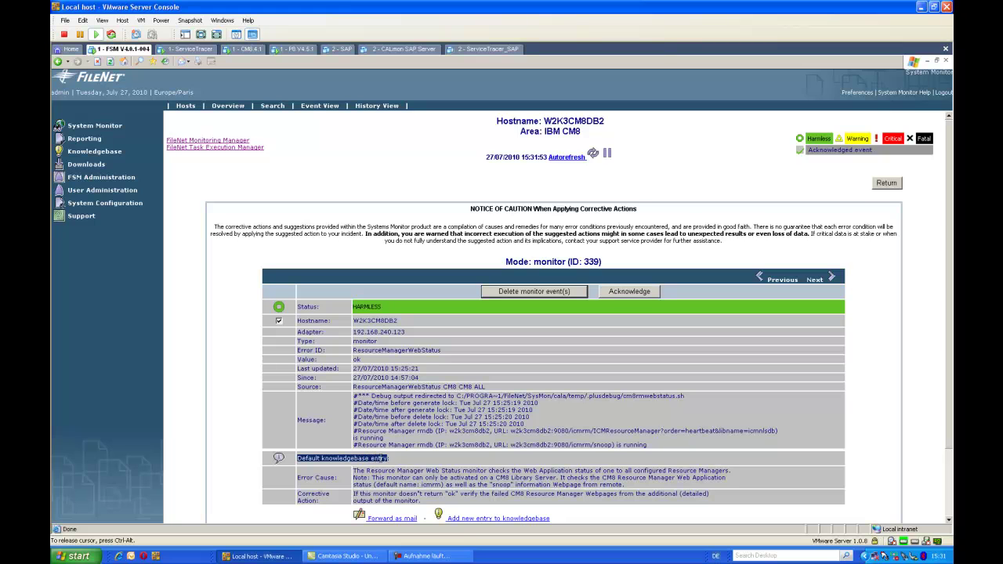
pyautogui.doubleClick(325, 478)
pyautogui.moveTo(323, 479); pyautogui.dragTo(306, 482)
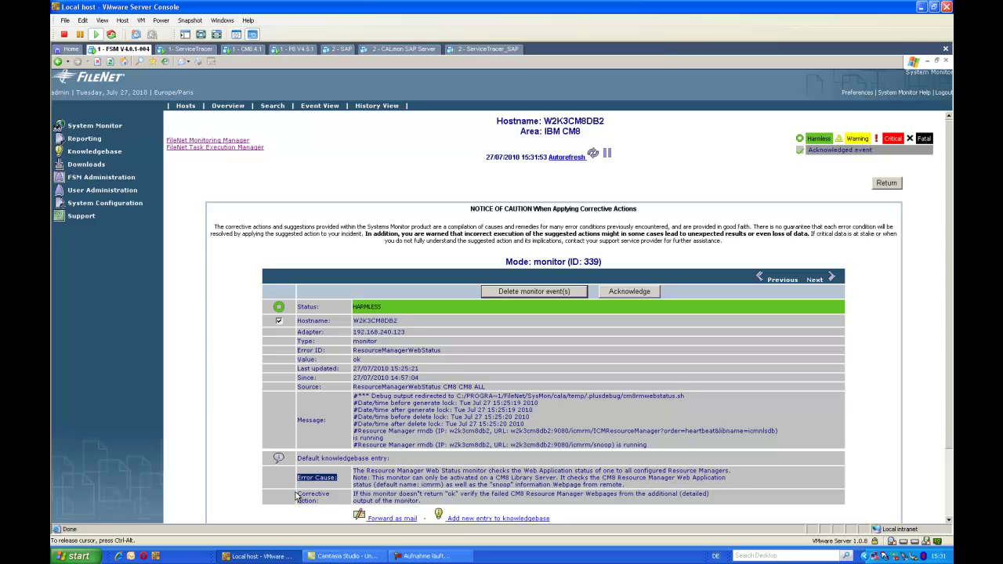
pyautogui.moveTo(297, 497); pyautogui.dragTo(317, 506)
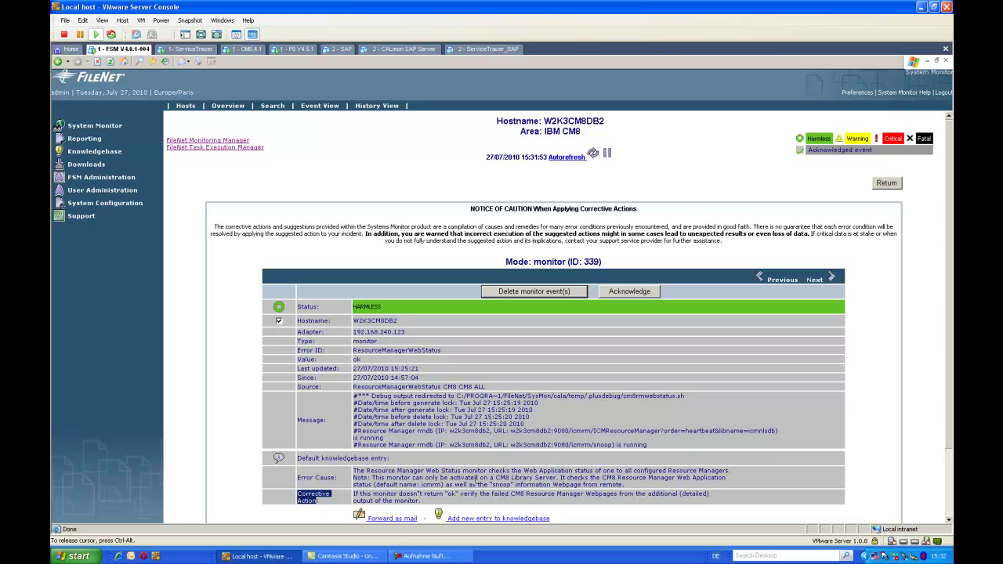
pyautogui.click(475, 480)
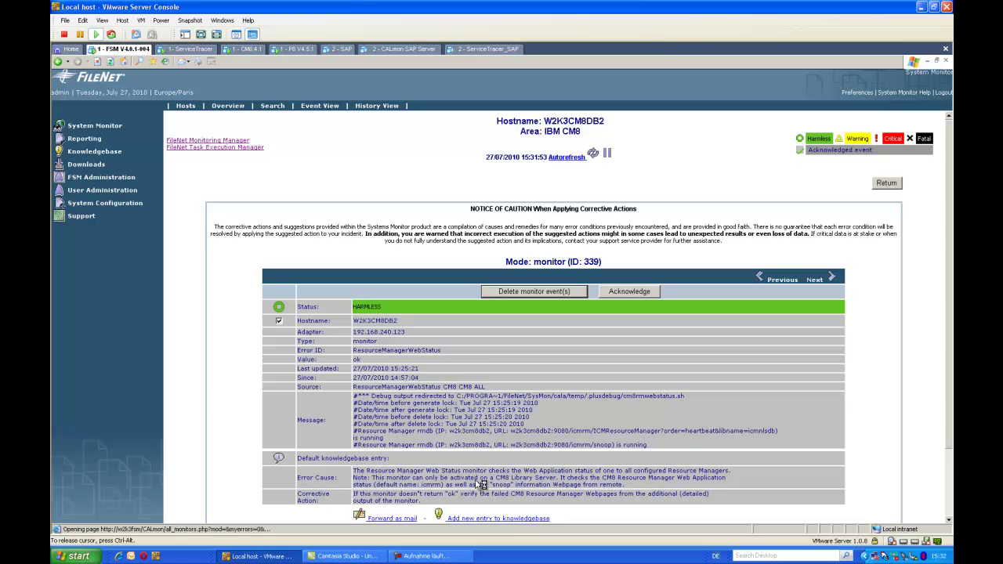
# Step: Check the last events of the IBM CM8 Log area on W2K3CM8DB2 and examine the newest IBM_CM8_EVENTLOG_Error entry
pyautogui.moveTo(406, 532)
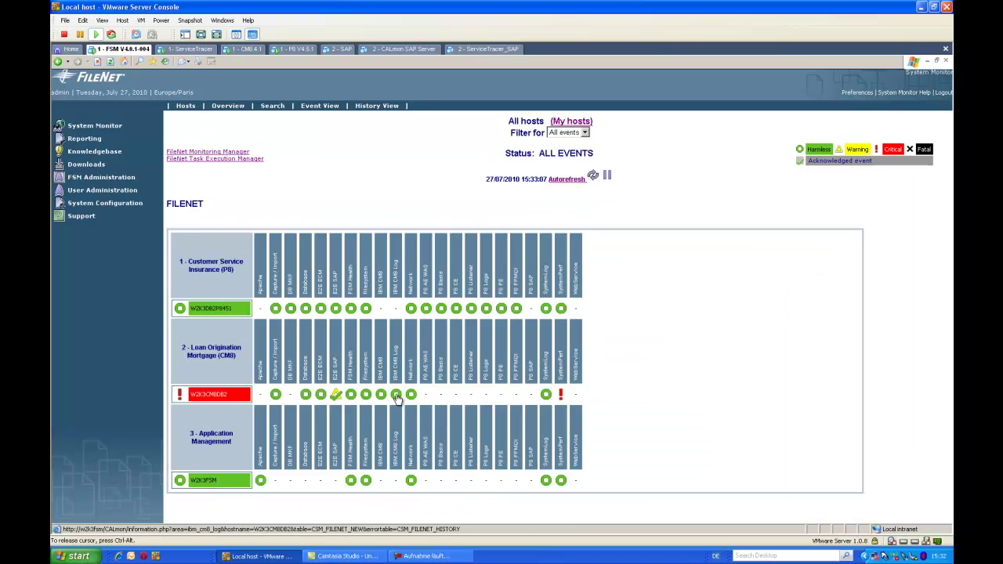
pyautogui.click(395, 396)
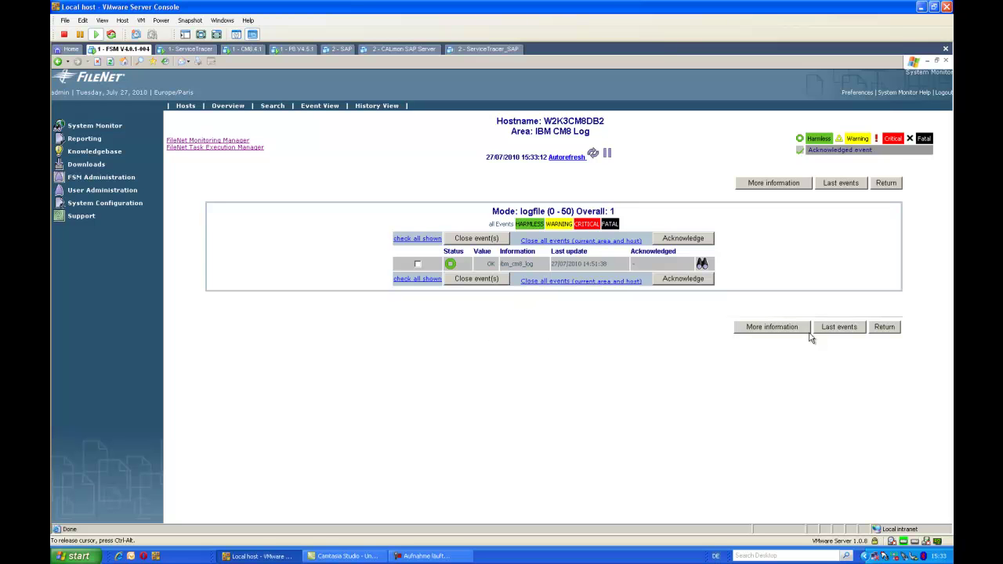
pyautogui.click(840, 329)
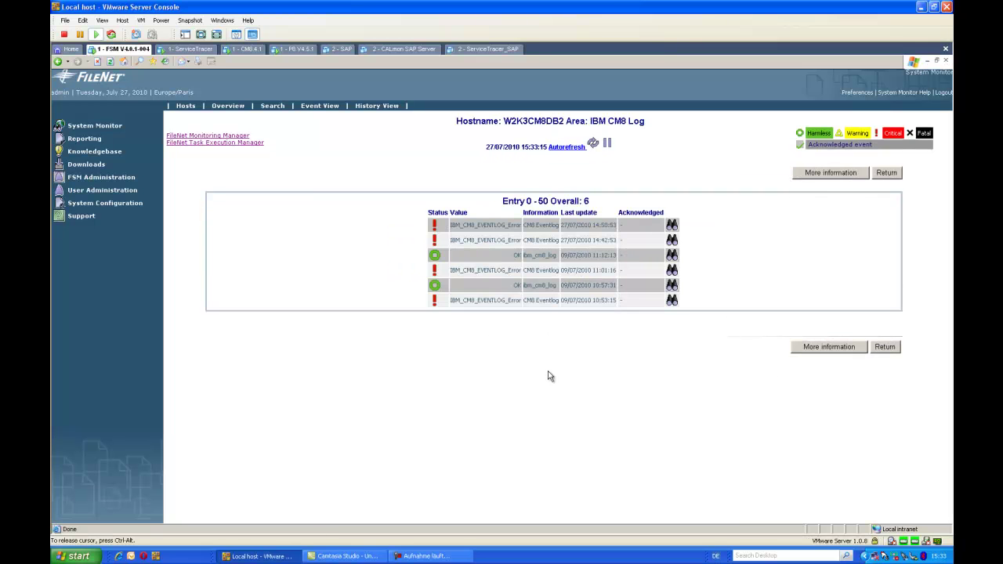
pyautogui.click(482, 225)
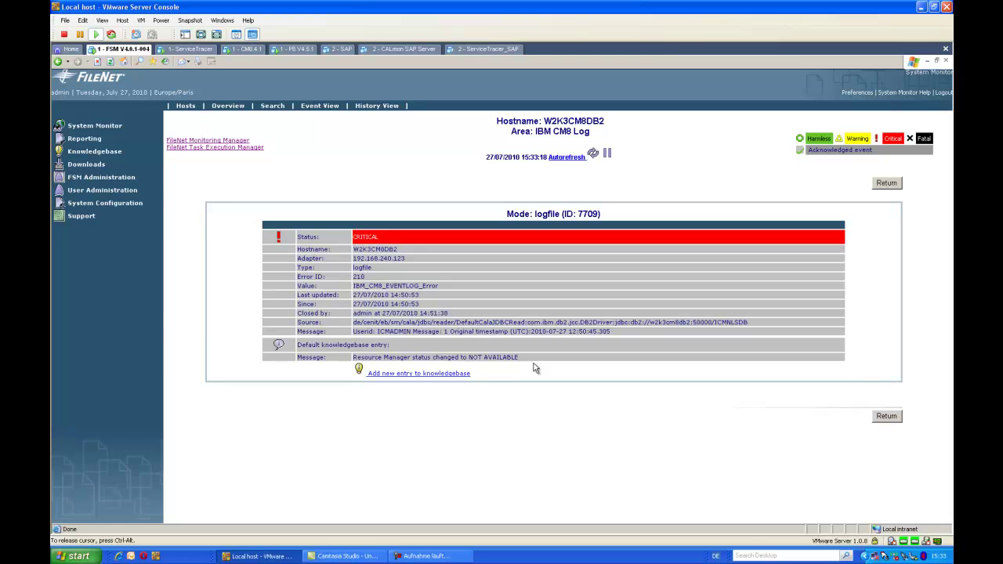
pyautogui.press('BackSpace')
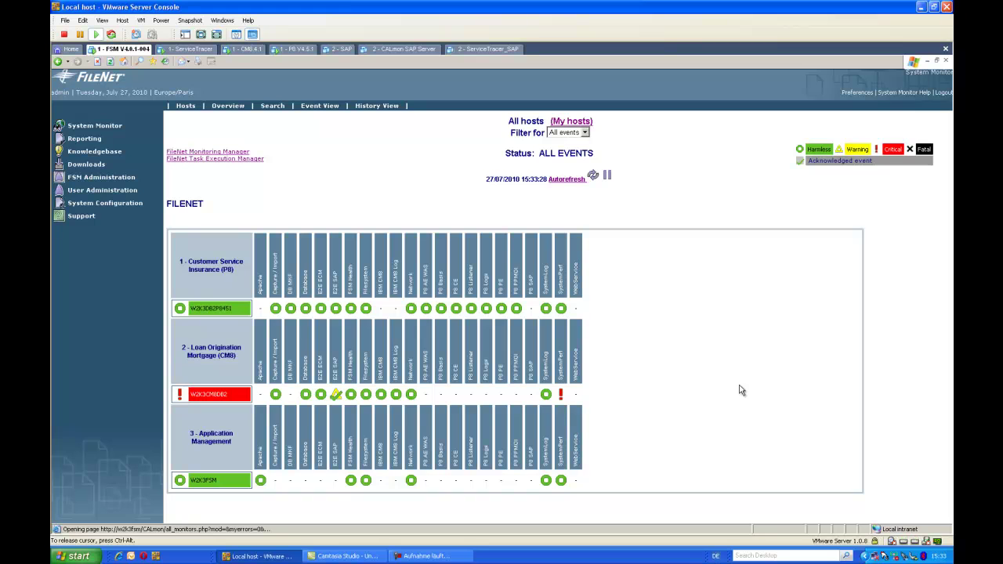
pyautogui.click(258, 427)
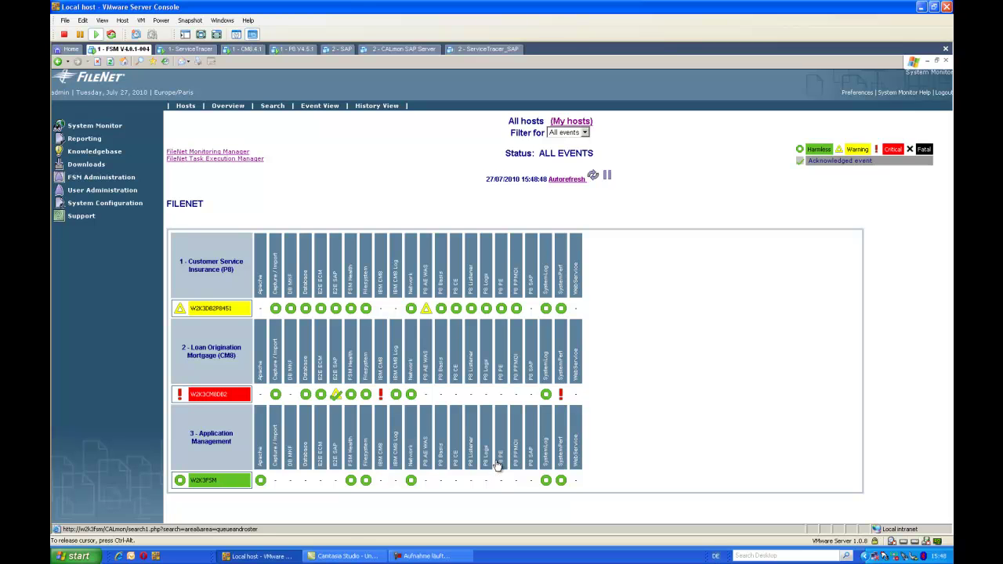
# Step: Search the Monitor area of the knowledgebase for "Queue" with default entries displayed
pyautogui.click(96, 153)
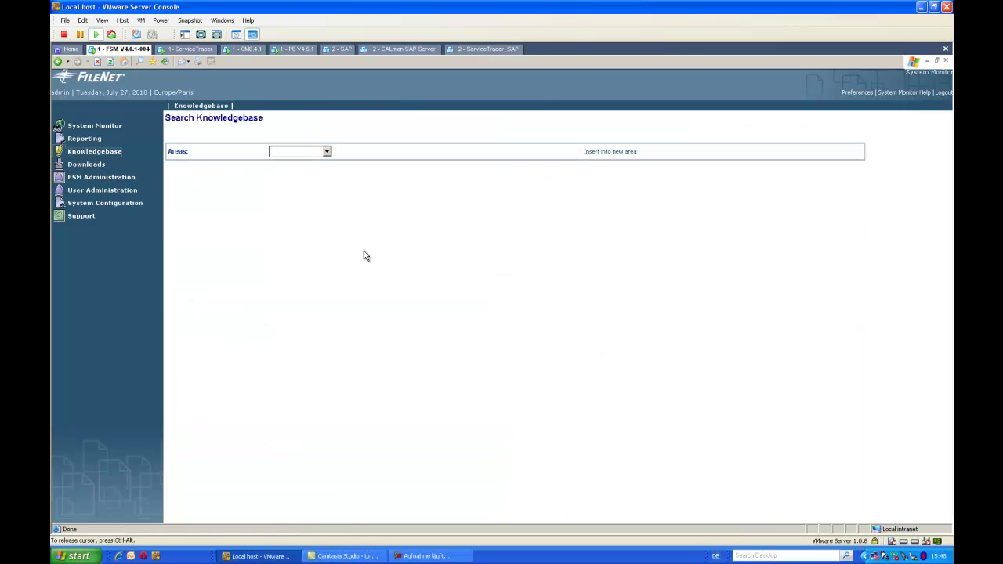
pyautogui.click(326, 153)
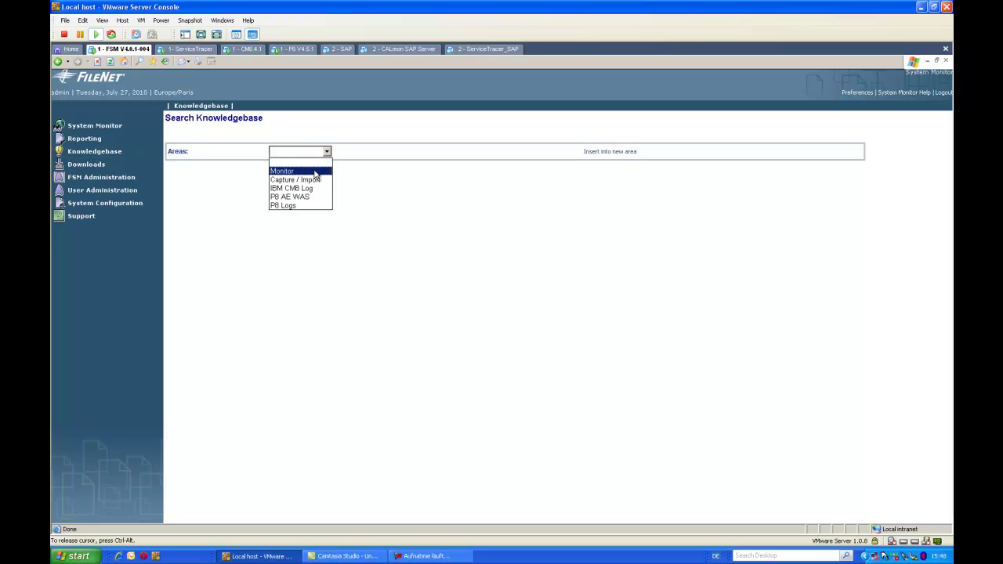
pyautogui.click(315, 172)
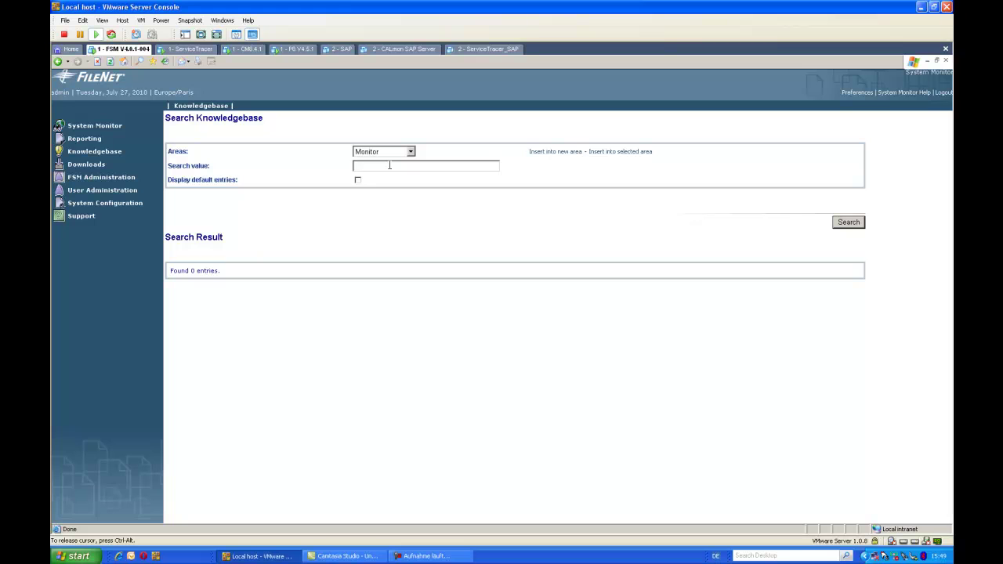
pyautogui.write('Queue')
pyautogui.click(358, 180)
pyautogui.click(849, 222)
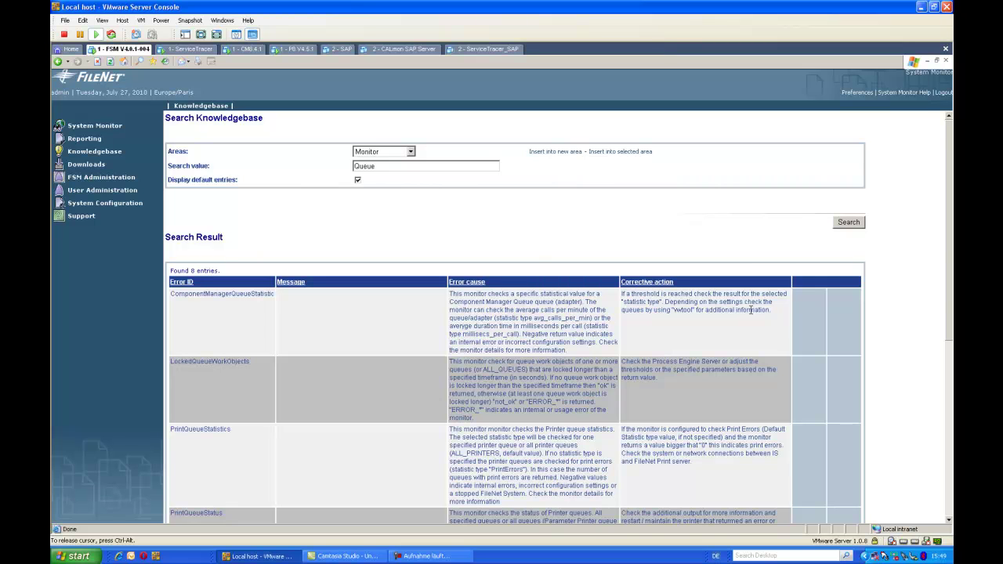
# Step: Search the P8 Logs area of the knowledgebase for "Storage" with default entries displayed
pyautogui.click(411, 152)
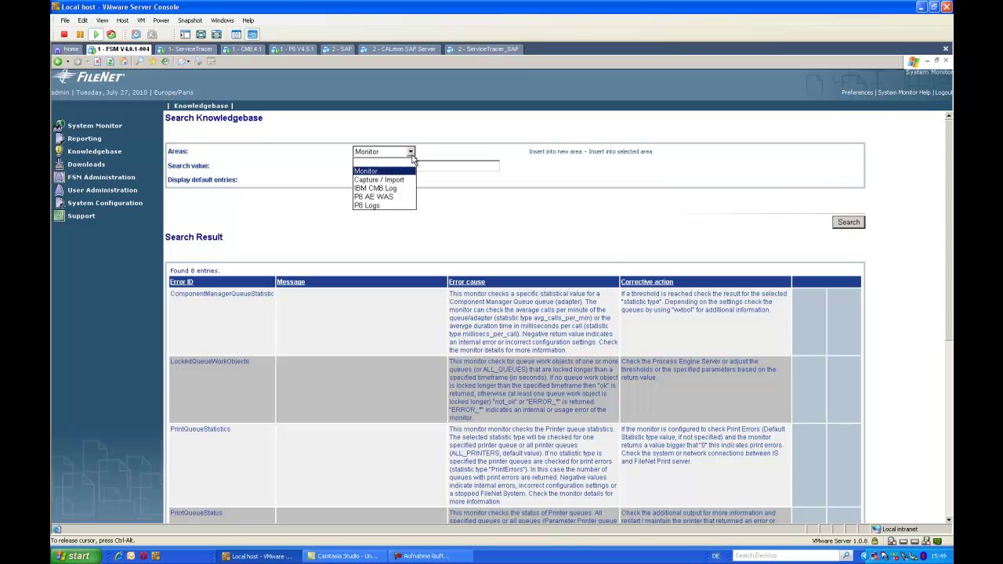
pyautogui.click(386, 206)
pyautogui.click(392, 165)
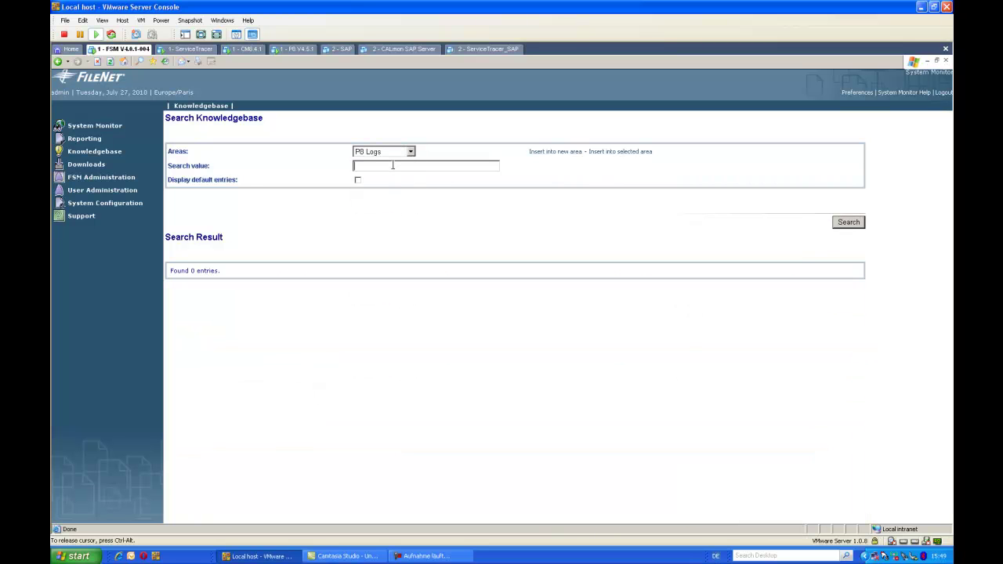
pyautogui.write('Storage')
pyautogui.click(358, 180)
pyautogui.click(840, 225)
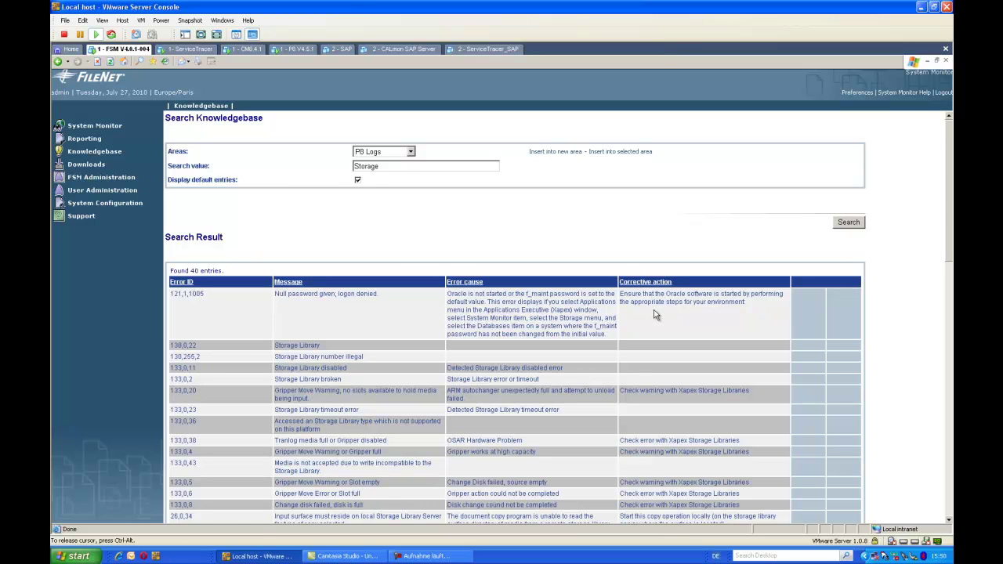
# Step: View the editable ProcessInstances entry in the Capture / Import knowledgebase area and go back without modifying it
pyautogui.click(412, 153)
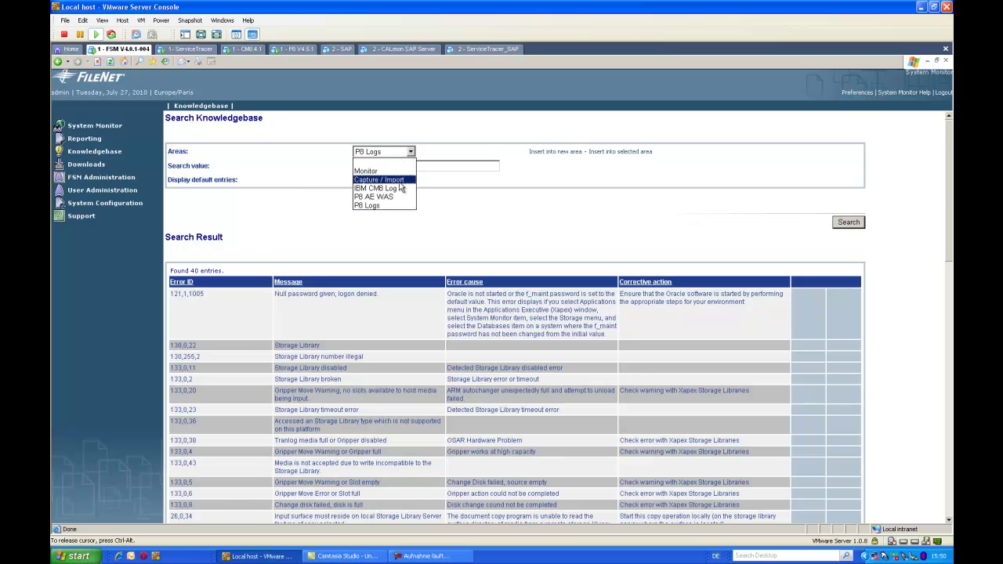
pyautogui.click(398, 181)
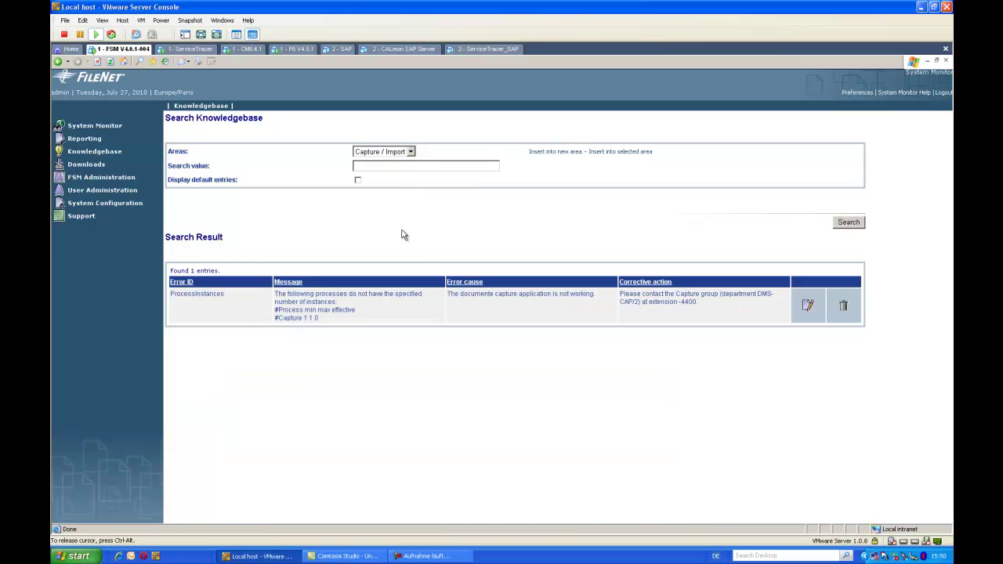
pyautogui.click(807, 305)
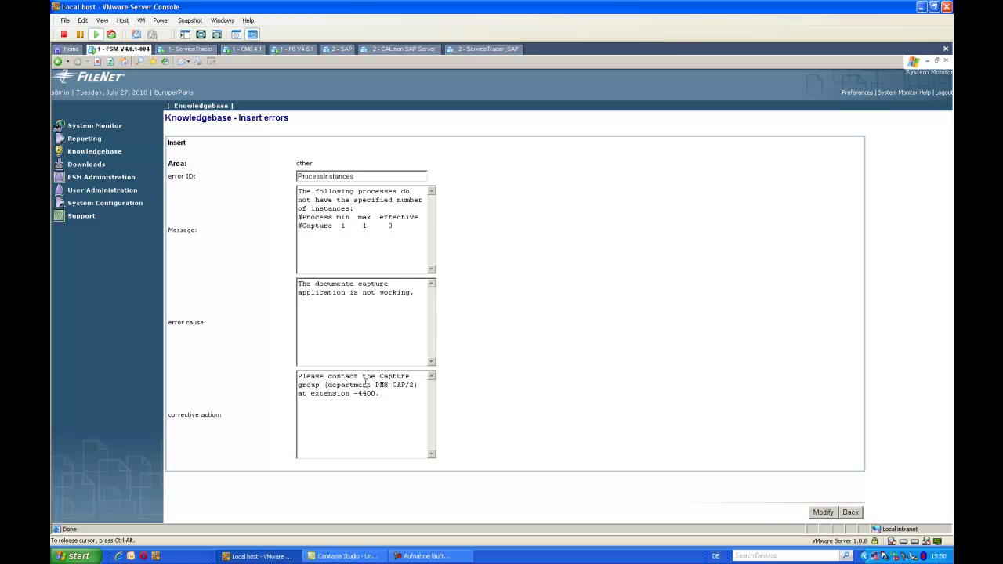
pyautogui.click(854, 513)
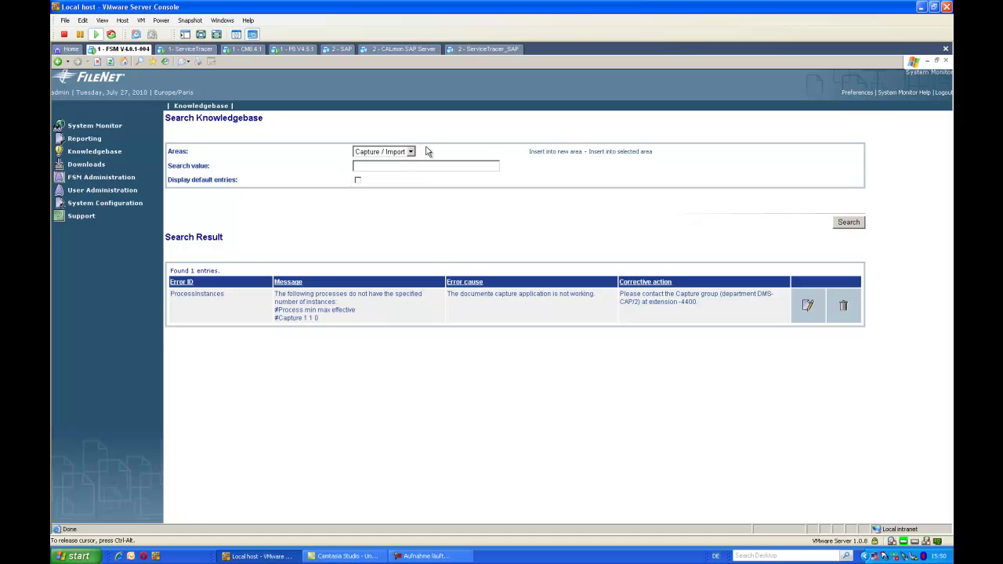
# Step: View the editable MBean memory entry in the P8 AE WAS knowledgebase area and go back without modifying it
pyautogui.click(410, 153)
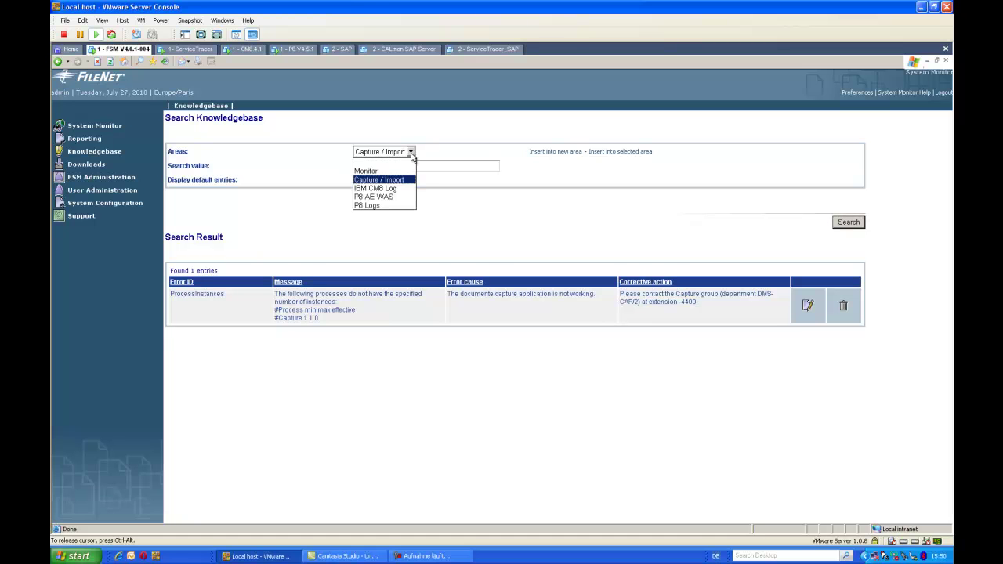
pyautogui.click(390, 197)
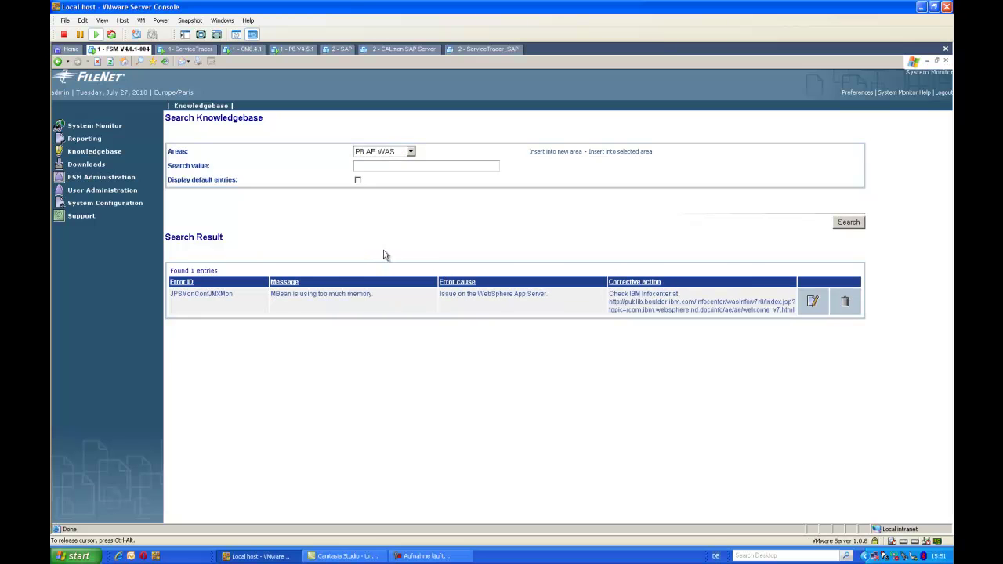
pyautogui.click(812, 301)
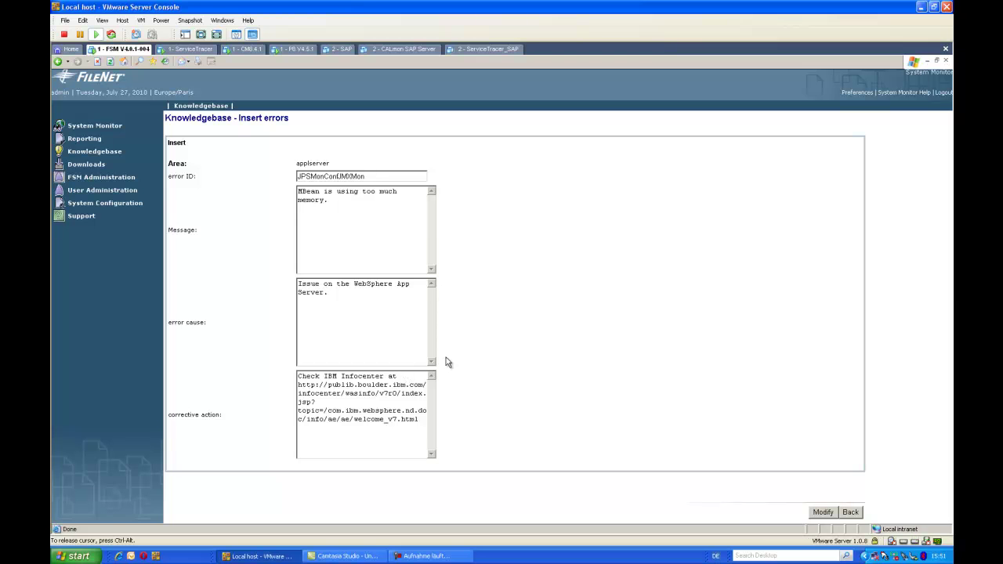
pyautogui.click(848, 514)
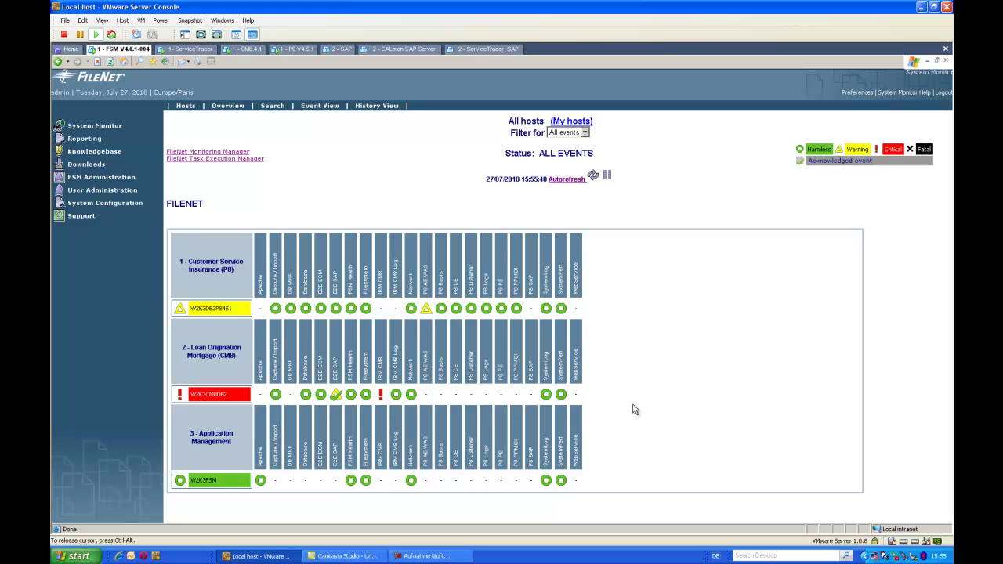
pyautogui.hotkey('ctrl', 'alt')
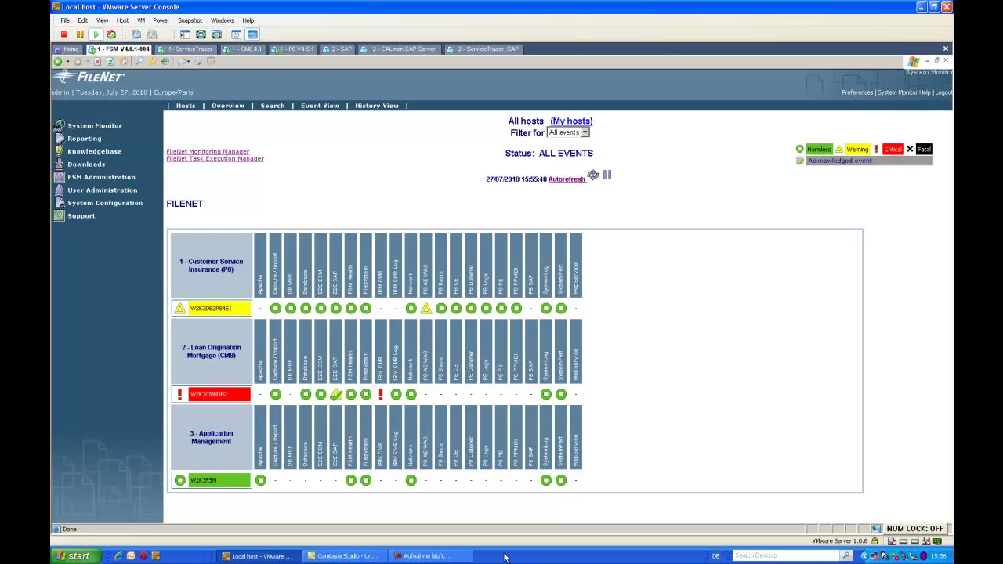